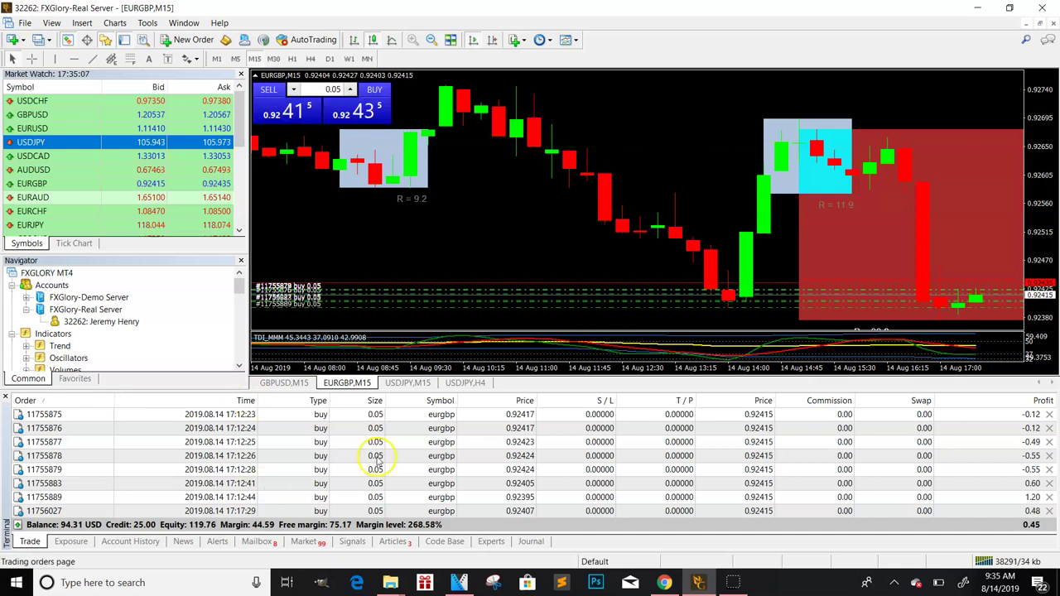
Zoom the EURGBP M15 chart out one step so it covers 13–14 Aug.
left_click(950, 308)
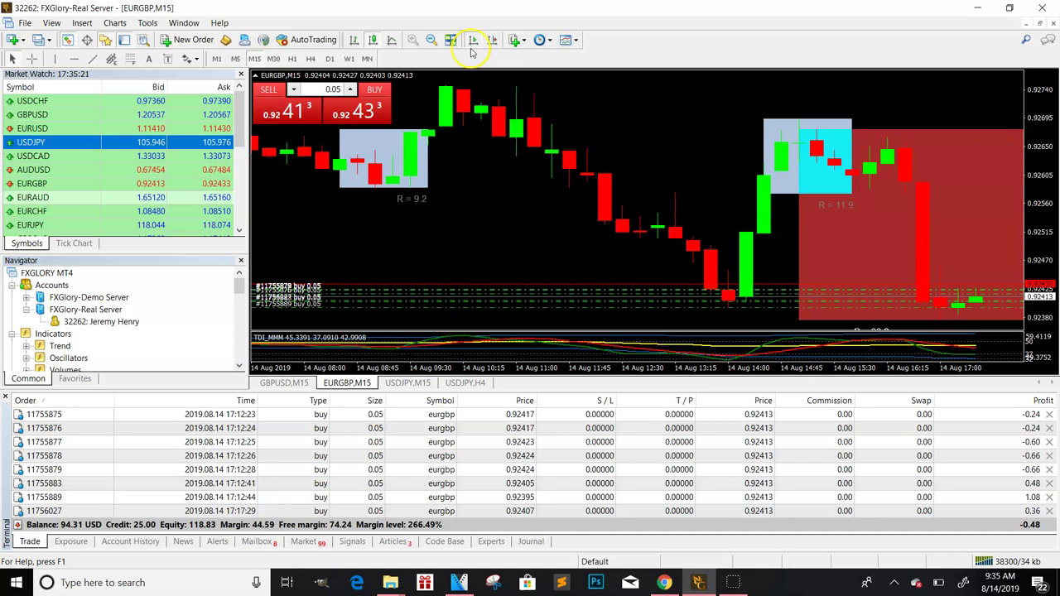
Zoom the EURGBP chart out three steps, then in one, to span roughly 9–14 Aug.
left_click(433, 40)
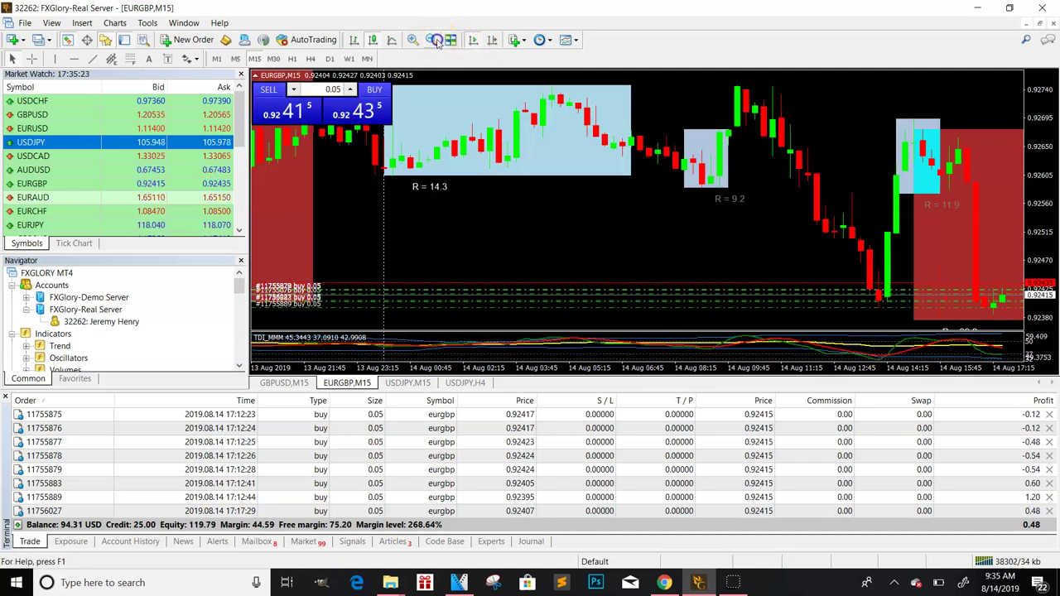
left_click(432, 39)
left_click(432, 40)
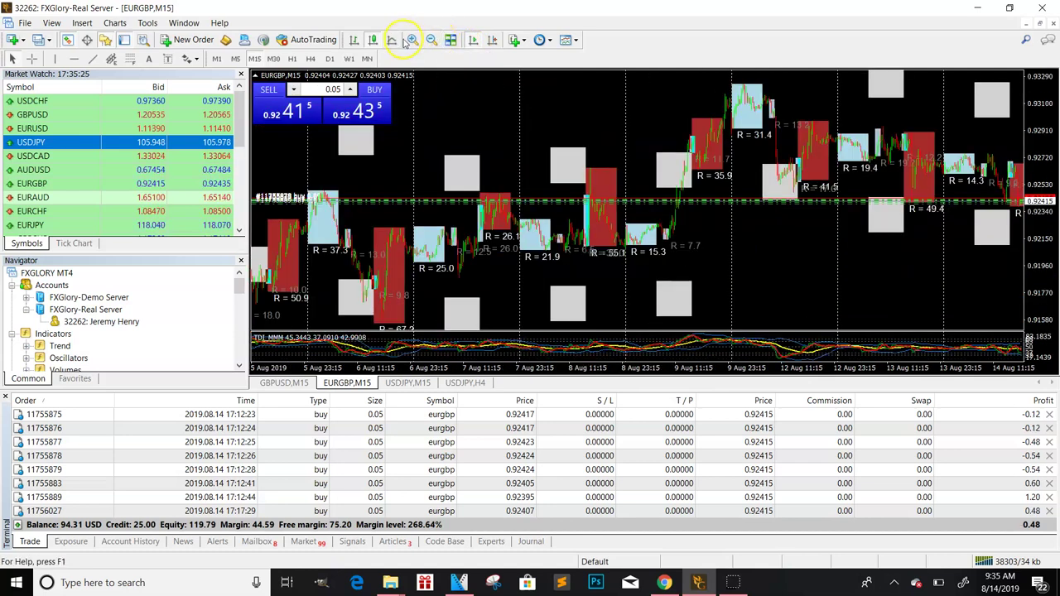
left_click(412, 40)
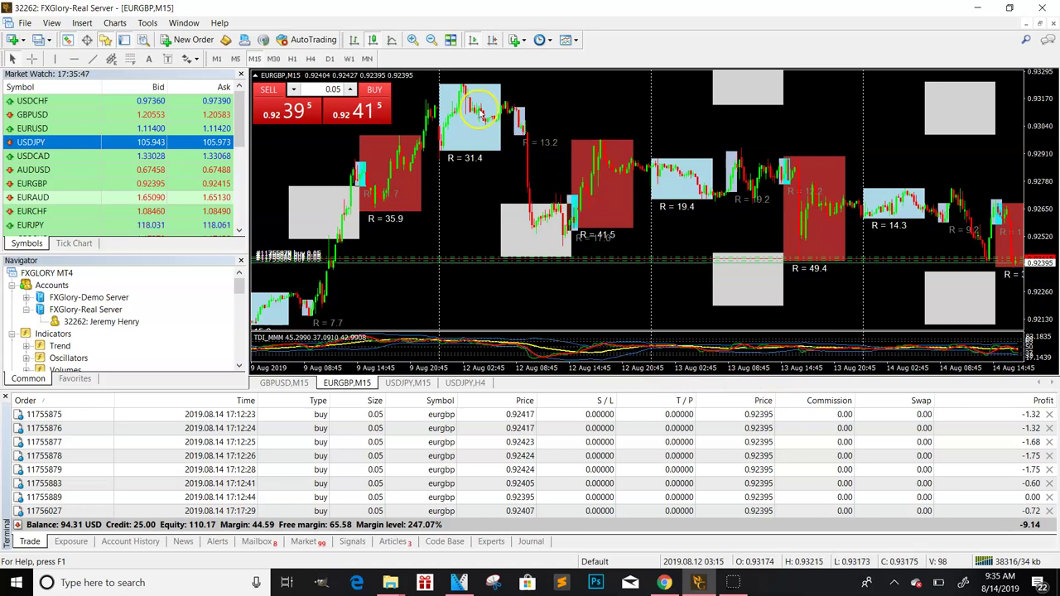
Turn on period separators in the EURGBP chart properties and show the Account History.
right_click(639, 106)
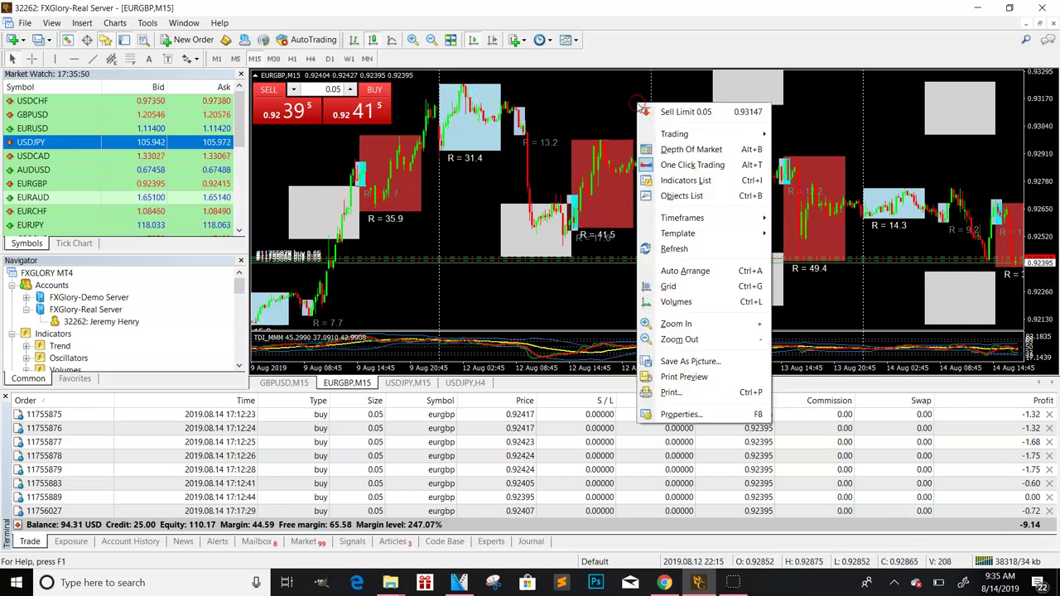
left_click(684, 414)
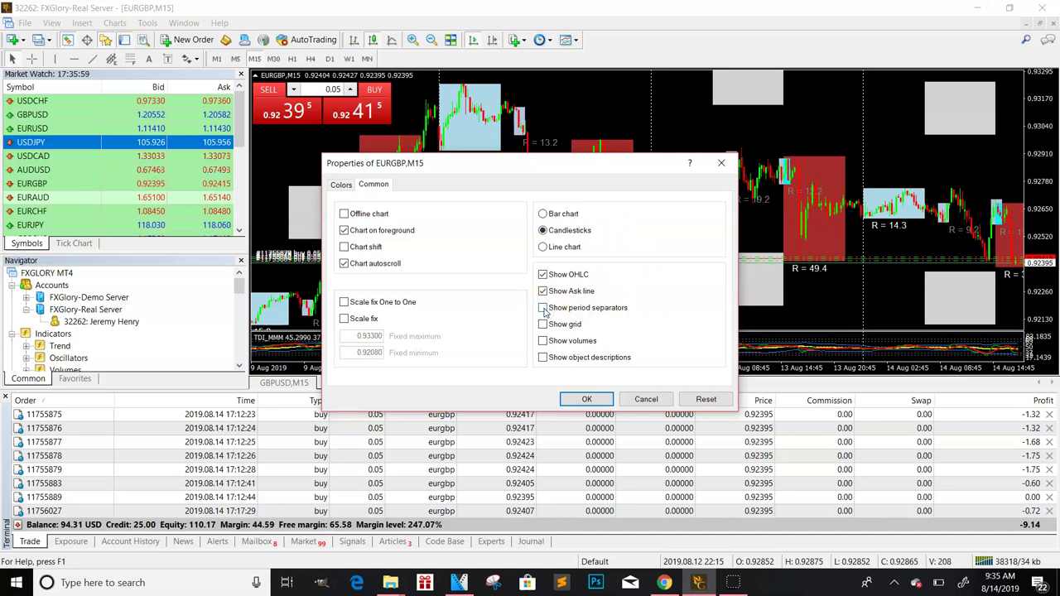
left_click(578, 390)
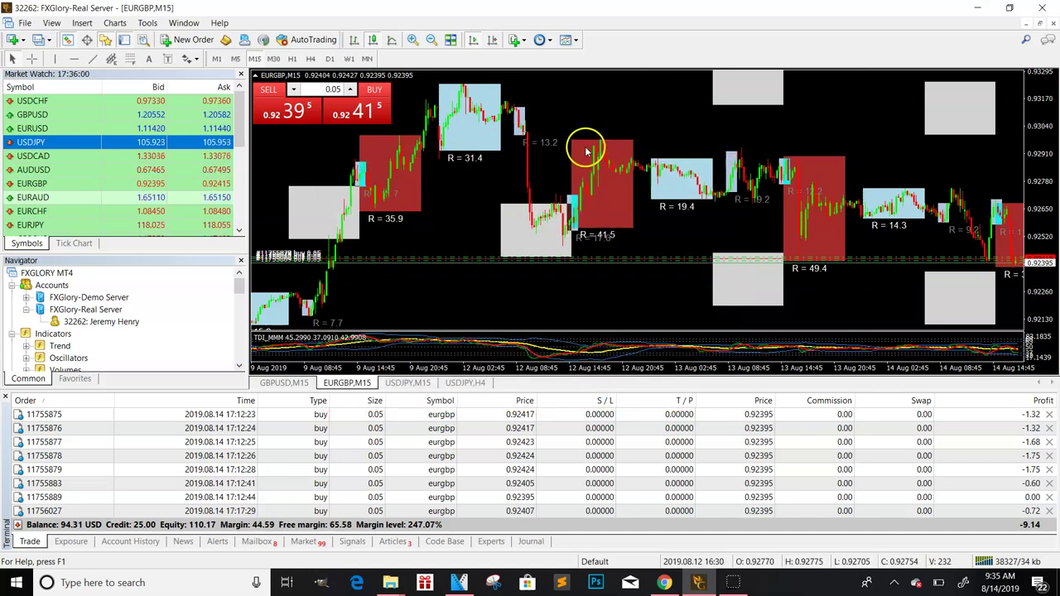
right_click(591, 151)
left_click(645, 458)
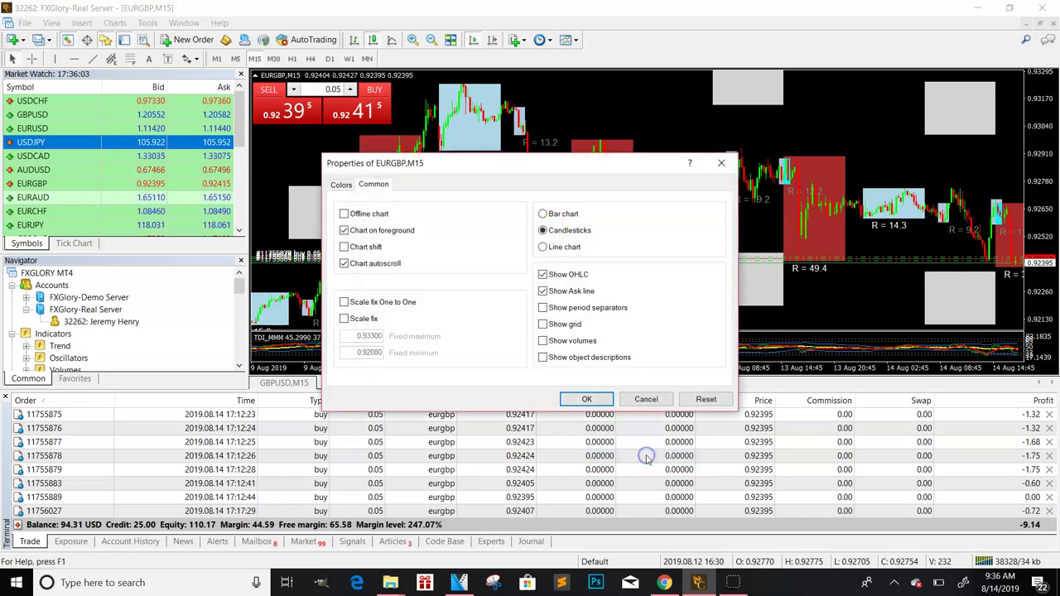
left_click(544, 308)
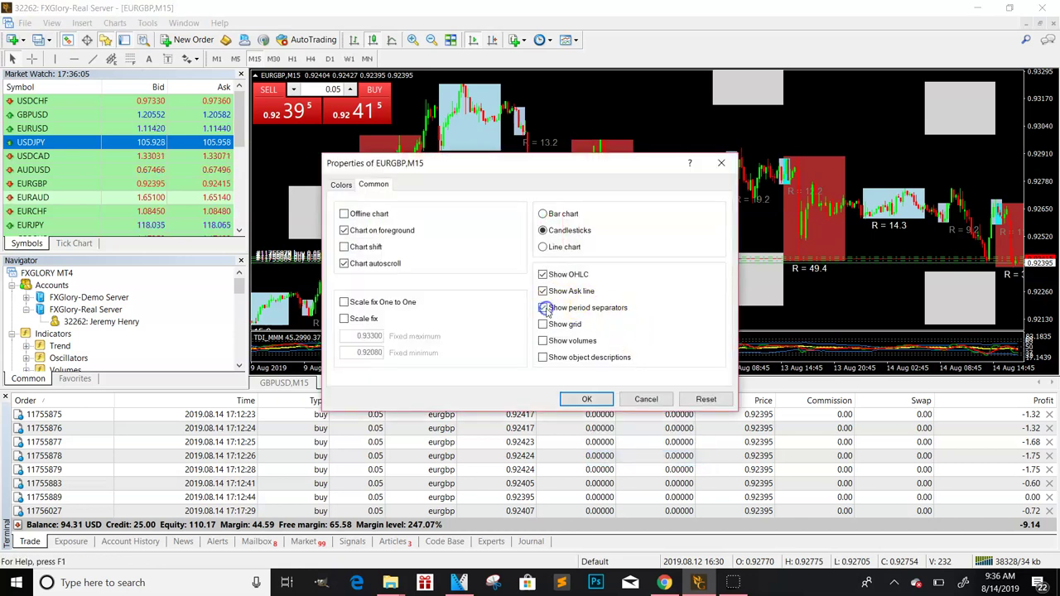
left_click(587, 399)
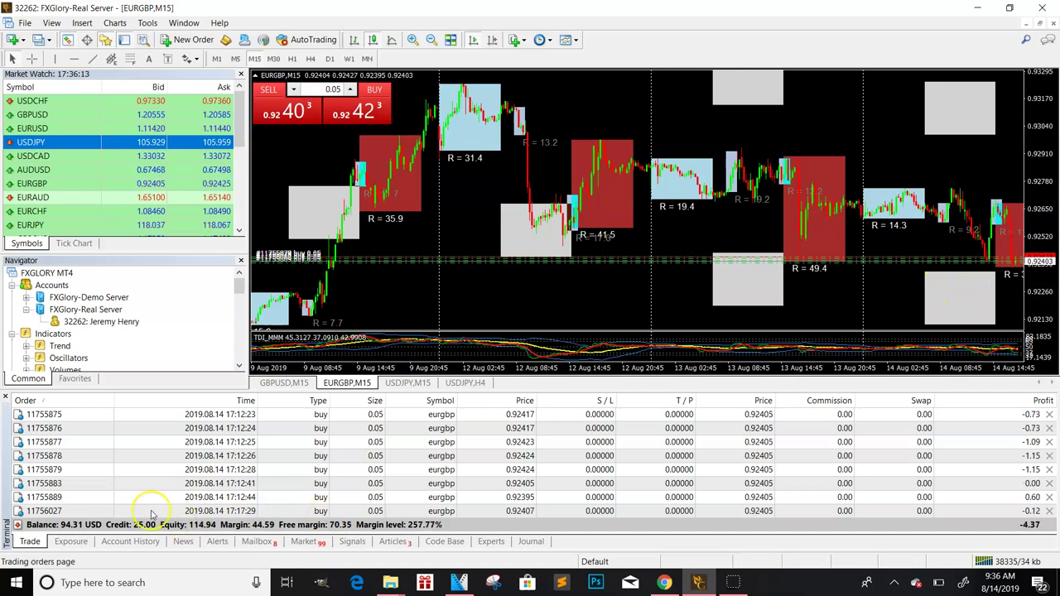
left_click(114, 542)
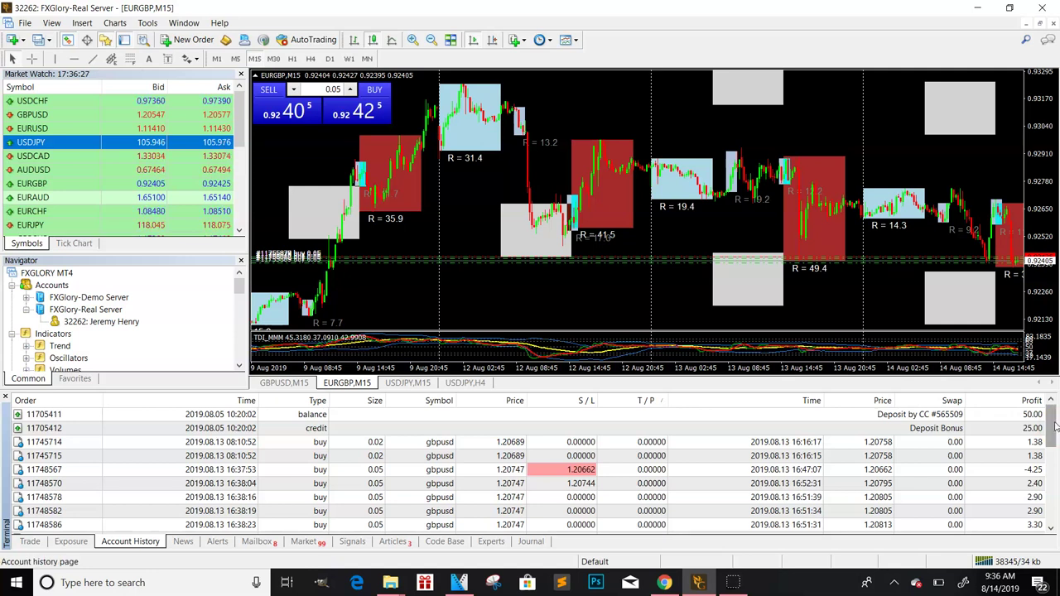
Review the closed trades down to the Profit/Loss totals, then return to the open trades list.
scroll(1028, 473, "down", 10)
left_click(1027, 470)
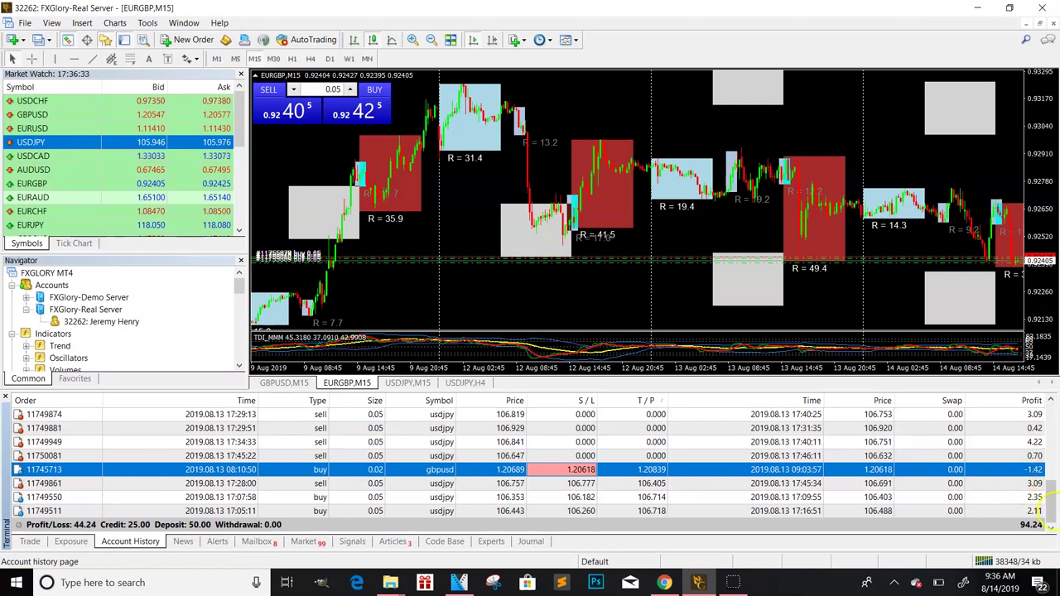
scroll(1019, 472, "up", 10)
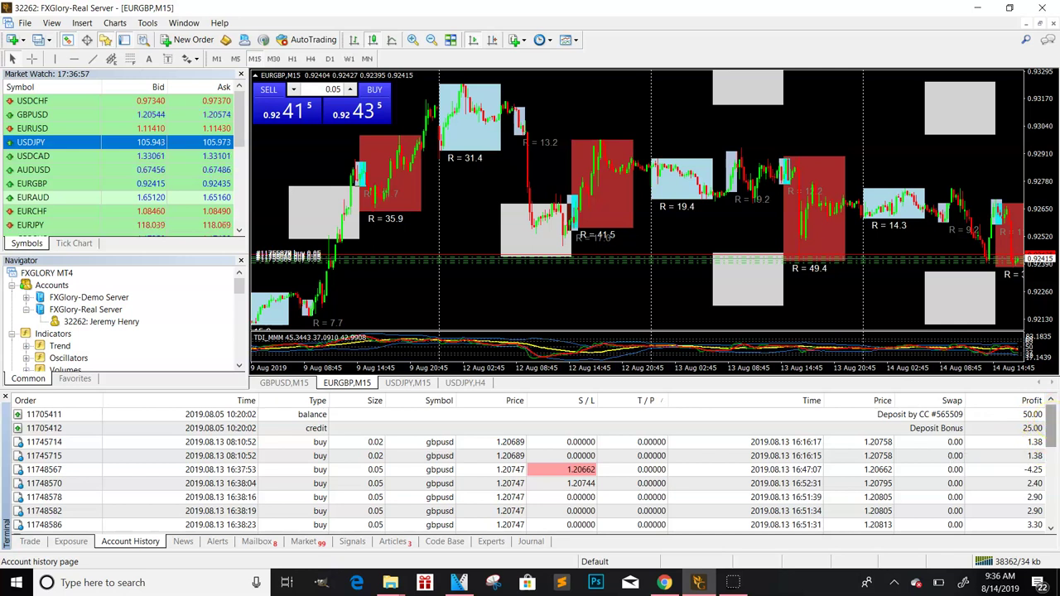
scroll(530, 469, "down", 1)
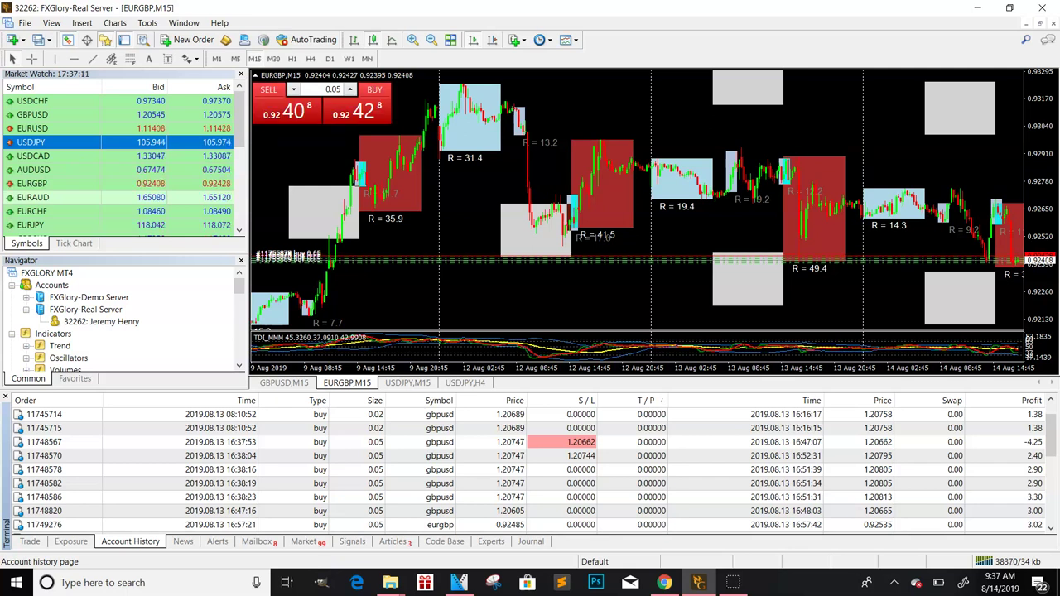
scroll(750, 419, "up", 1)
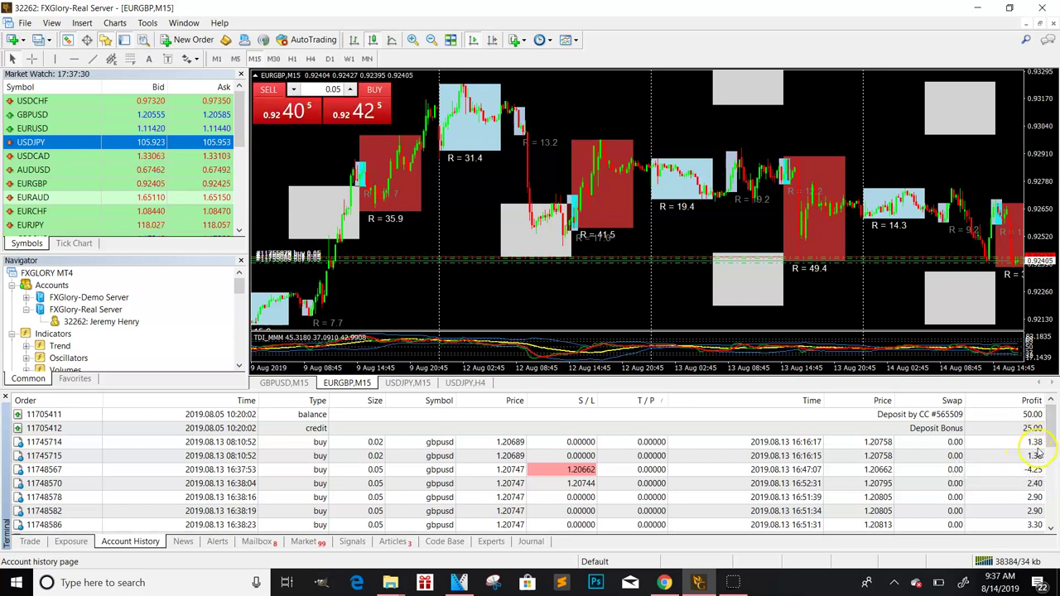
scroll(1035, 447, "down", 2)
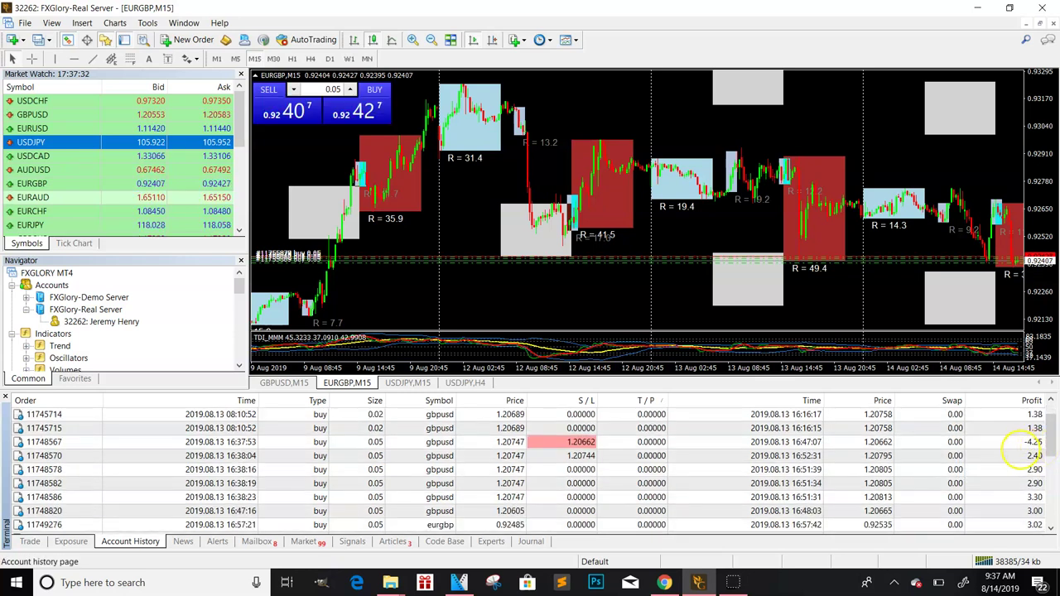
scroll(1040, 464, "down", 2)
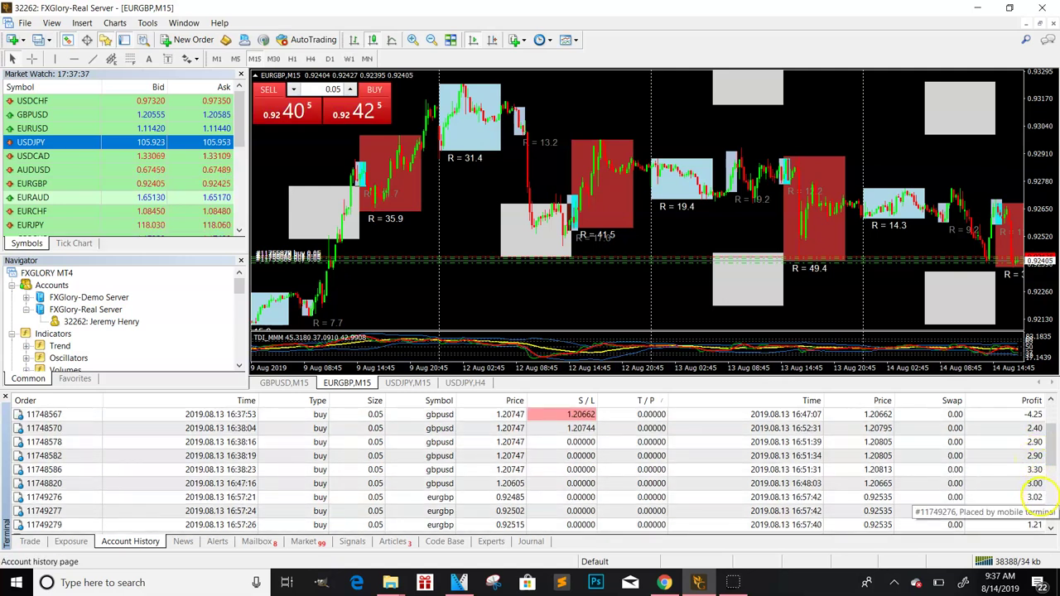
scroll(1037, 452, "down", 7)
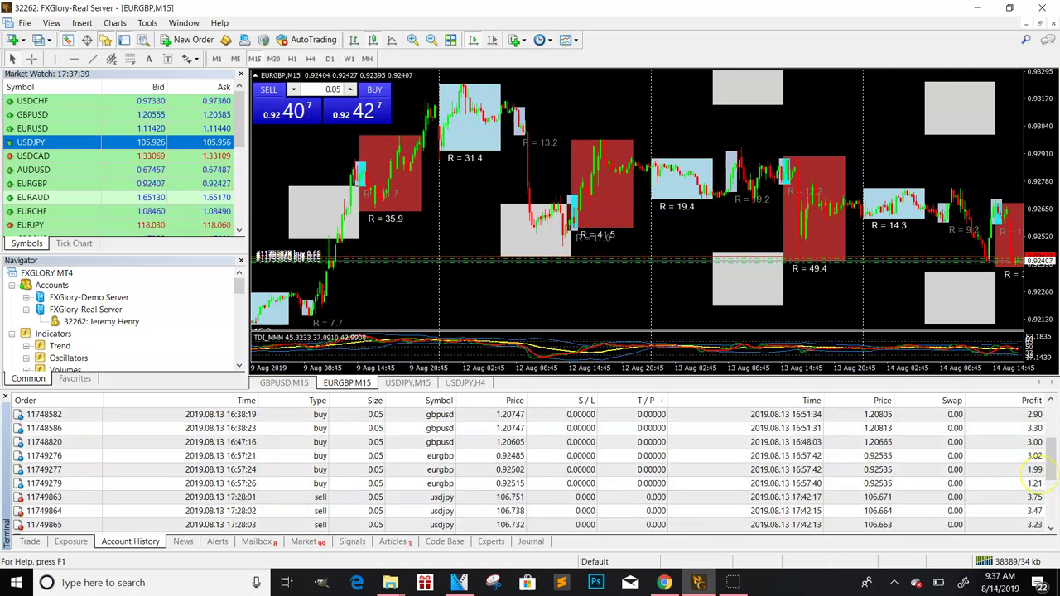
scroll(1036, 464, "down", 5)
left_click(1031, 504)
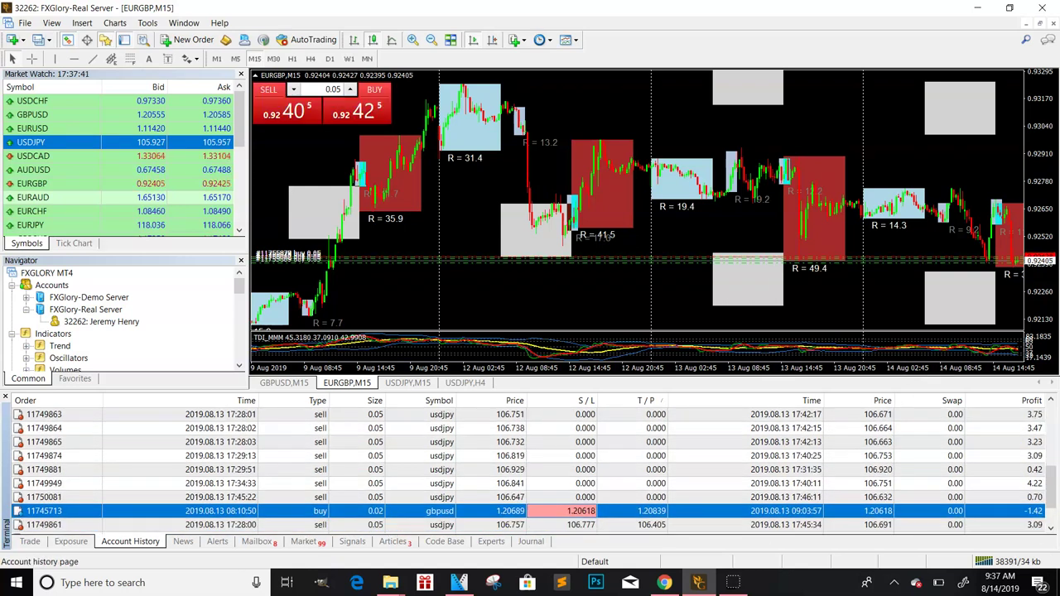
scroll(1031, 489, "down", 2)
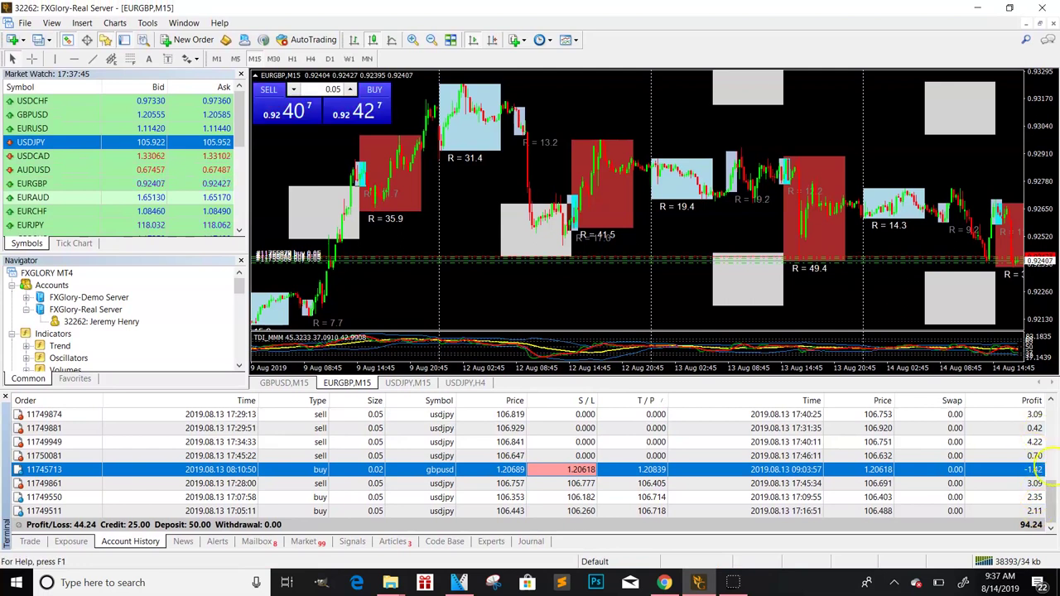
scroll(1048, 477, "up", 10)
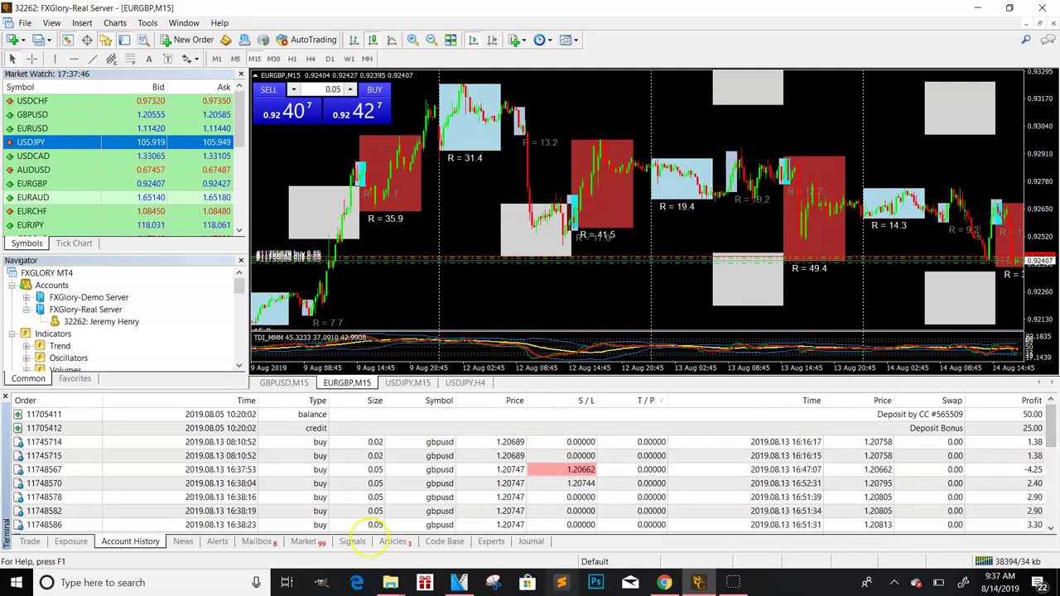
left_click(30, 542)
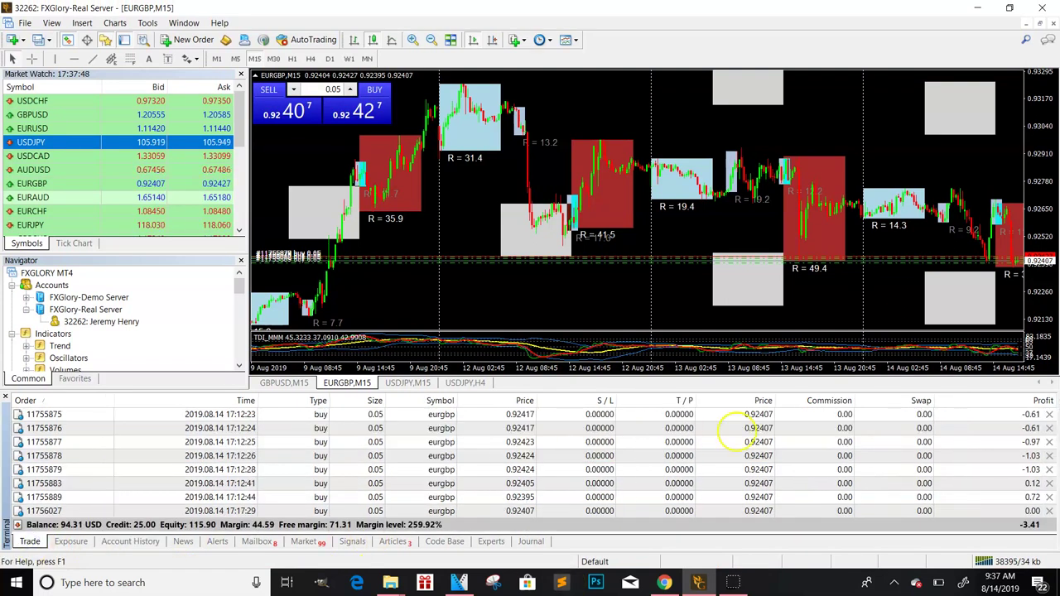
Zoom the EURGBP chart in and out repeatedly, ending zoomed in on 14 Aug only.
left_click(412, 40)
left_click(413, 39)
left_click(413, 40)
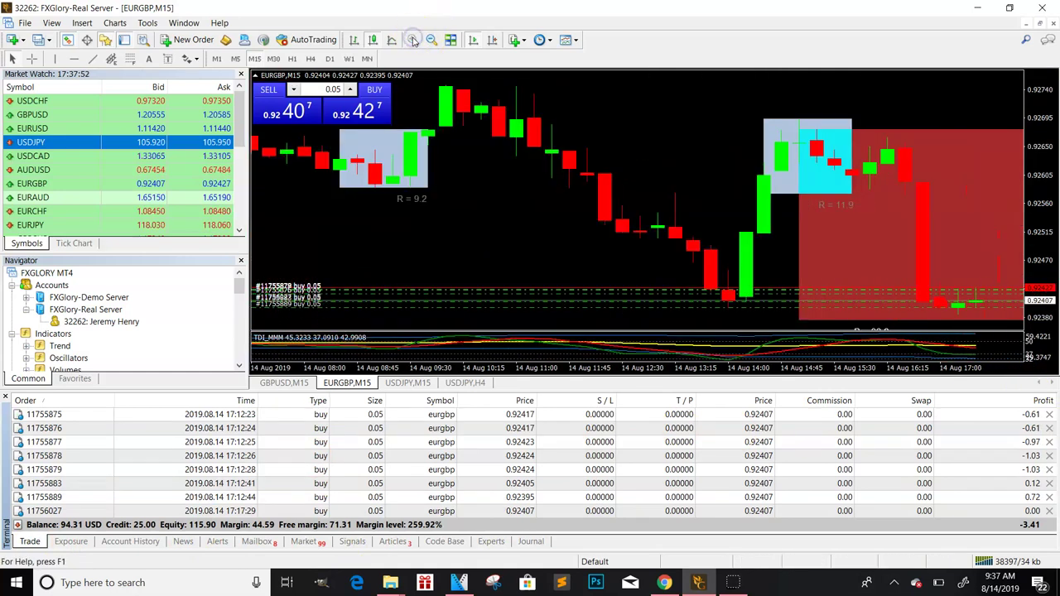
mouse_move(443, 93)
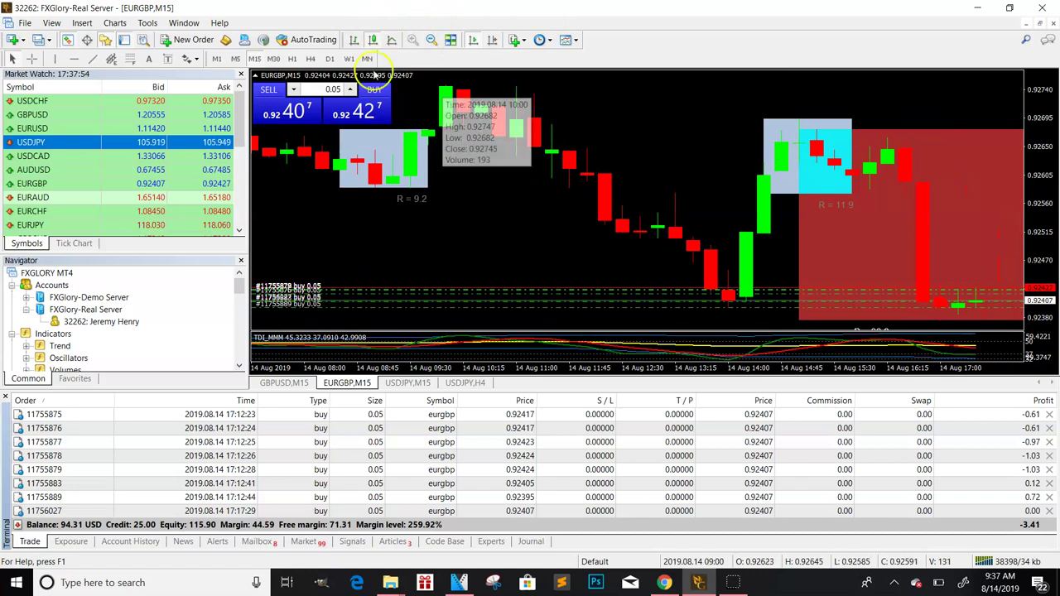
left_click(432, 39)
left_click(432, 39)
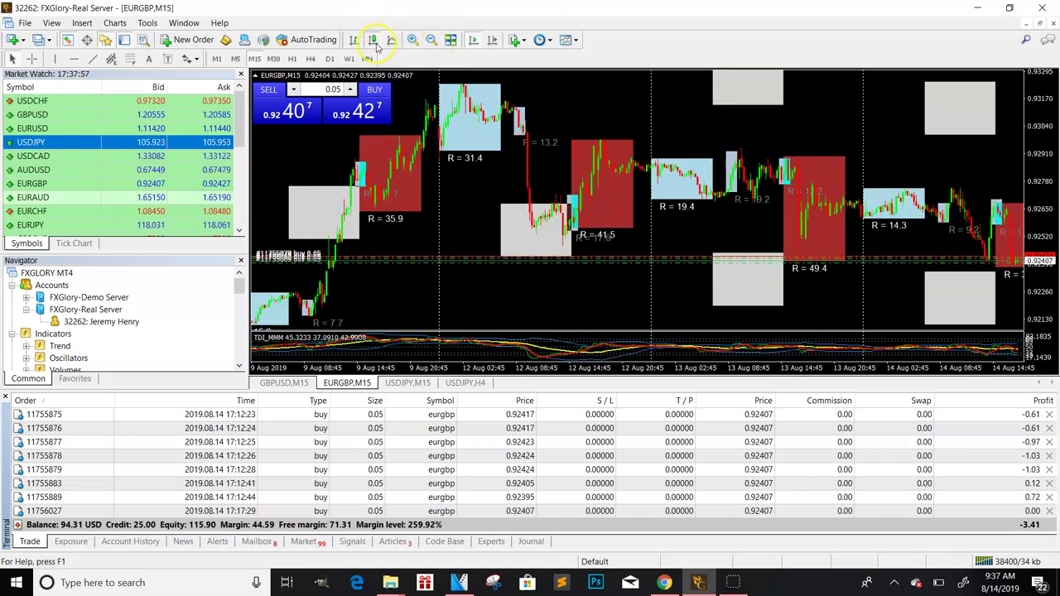
left_click(413, 40)
left_click(412, 40)
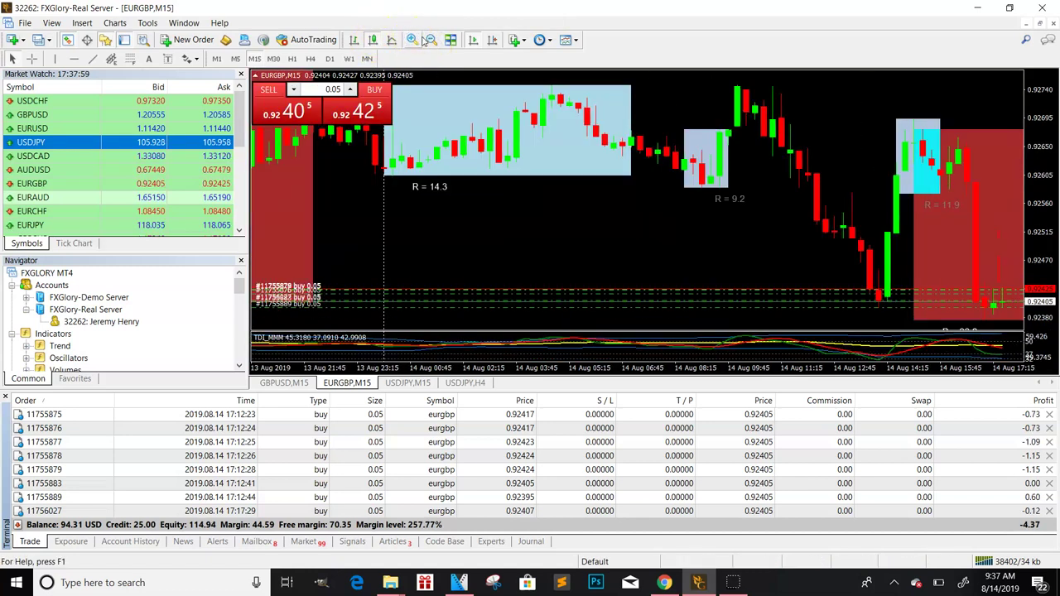
left_click(431, 40)
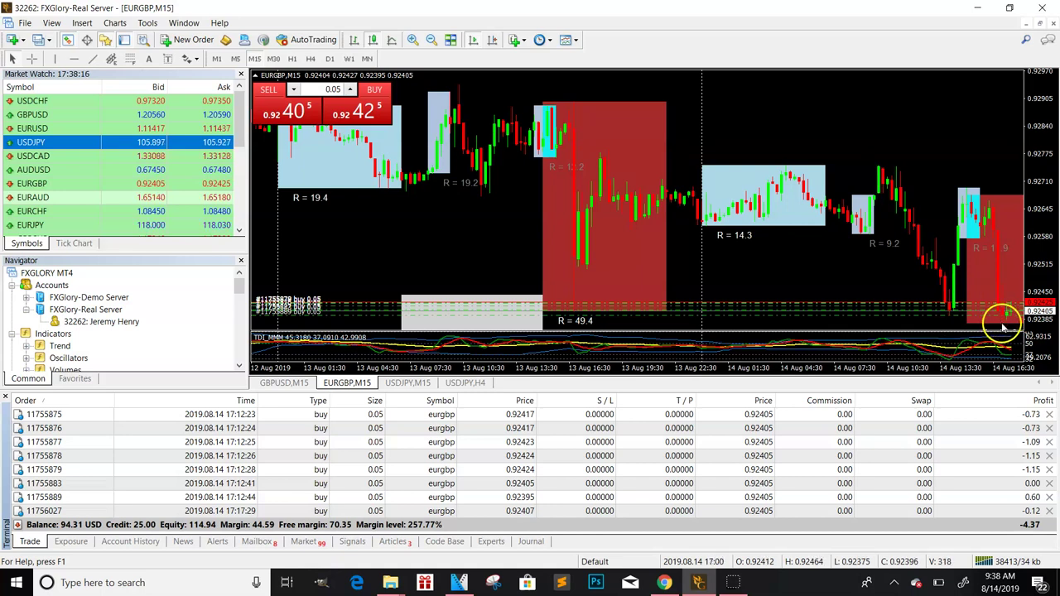
left_click(416, 41)
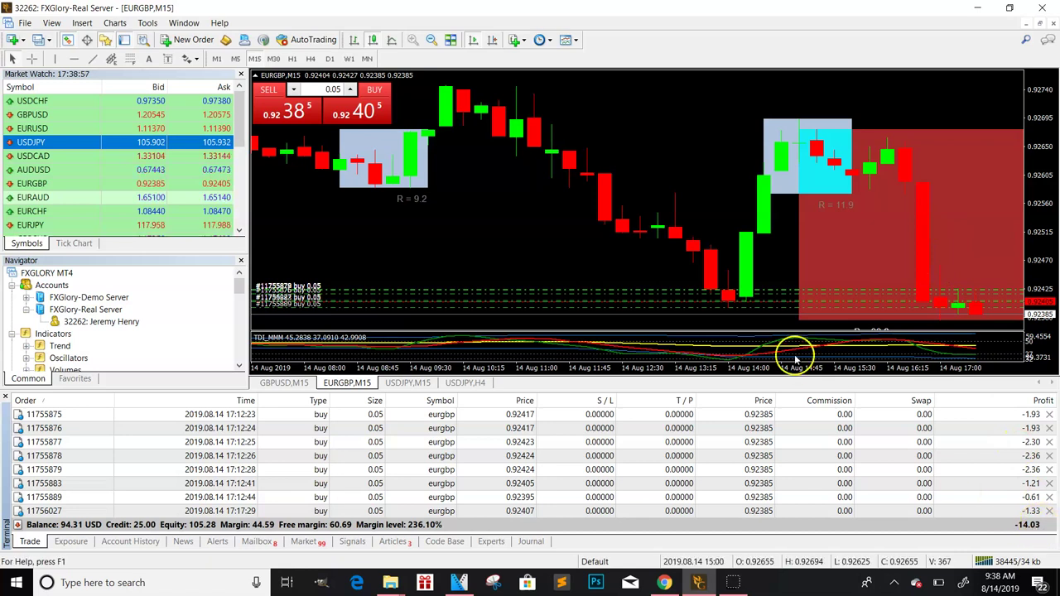
Open 0.05-lot EURGBP buy order 11756215 and scroll the Trade list to the 94.31 USD Balance row.
left_click(365, 113)
left_click(875, 312)
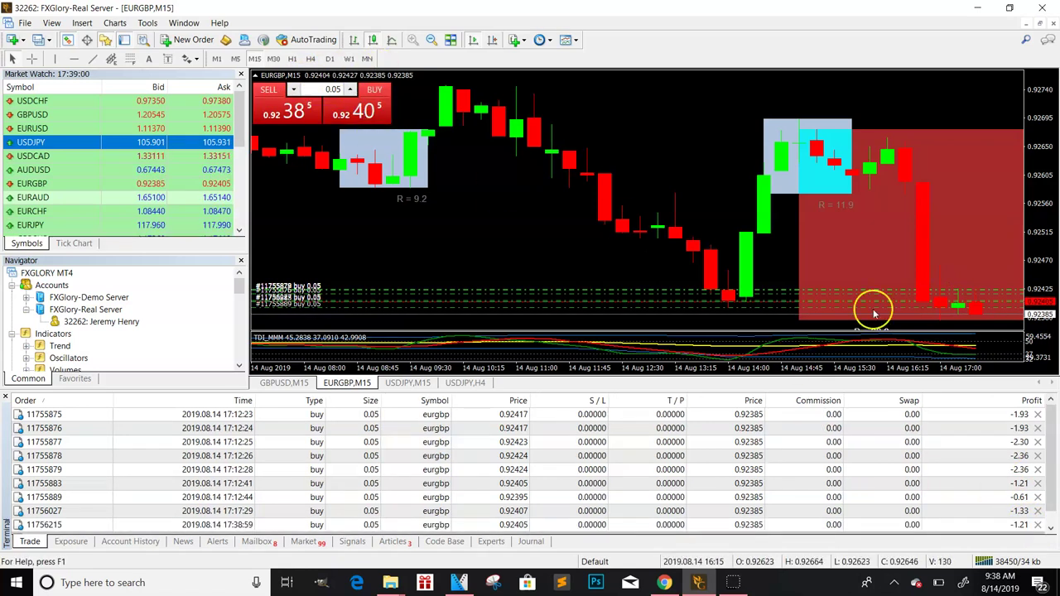
left_click(1054, 445)
right_click(1054, 483)
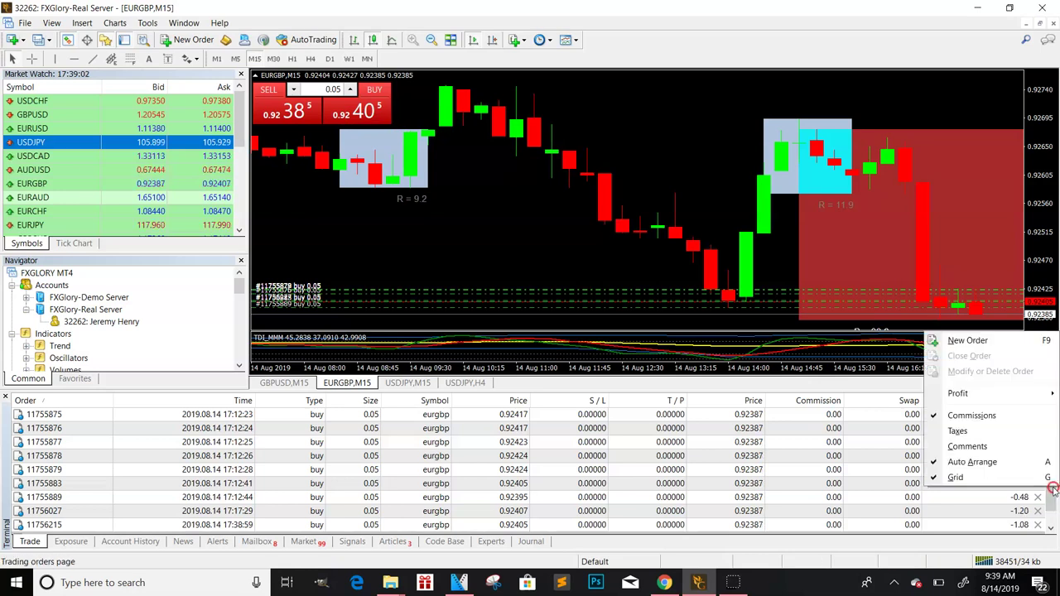
right_click(1054, 501)
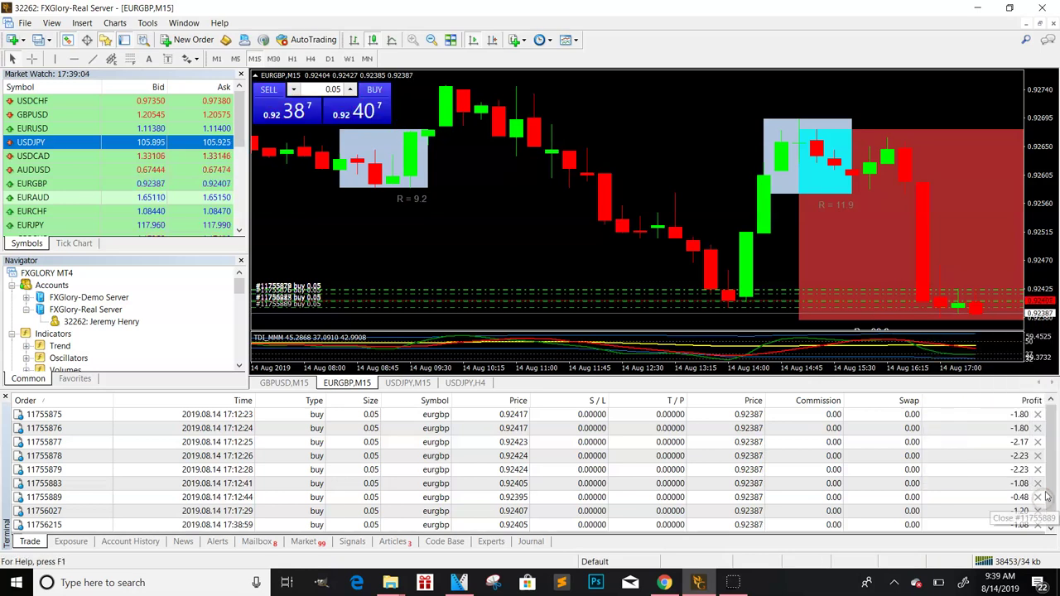
left_click(1053, 498)
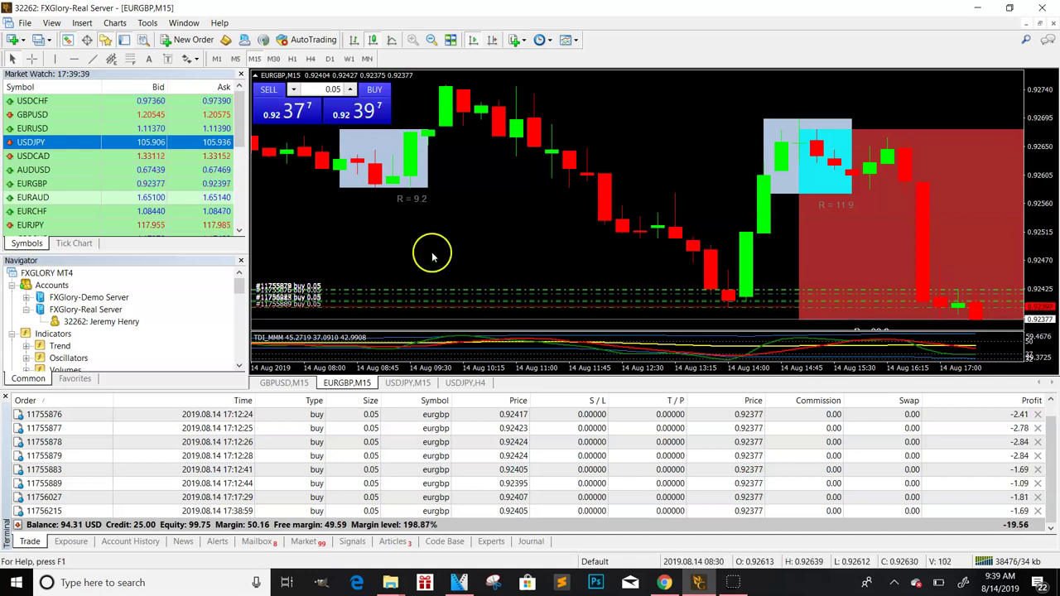
Open another 0.05-lot EURGBP buy, order 11756233 at 0.92397, and scroll the Trade list.
left_click(371, 112)
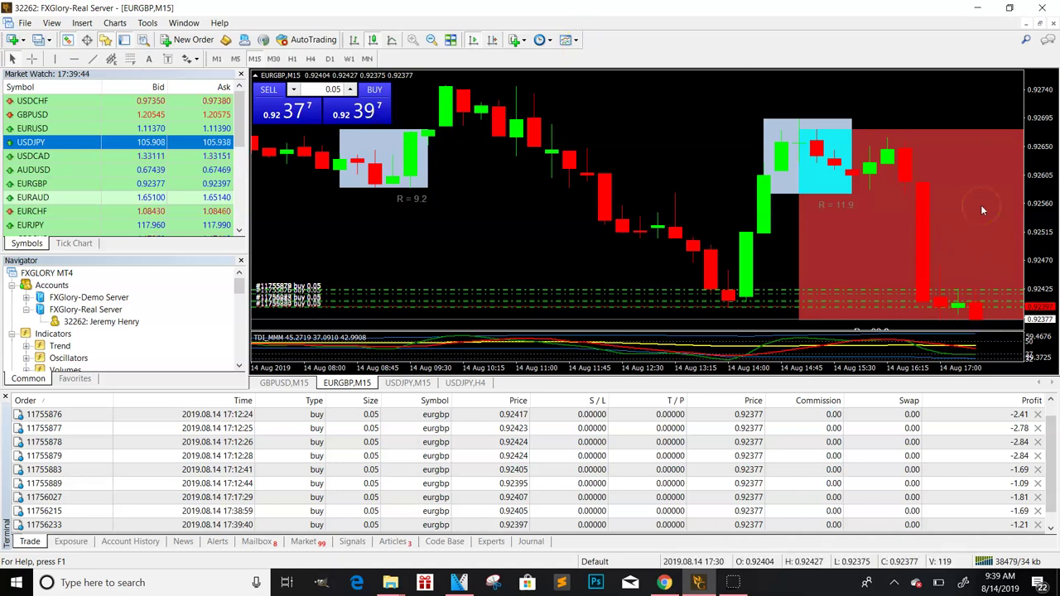
scroll(1057, 451, "down", 1)
scroll(1056, 452, "up", 1)
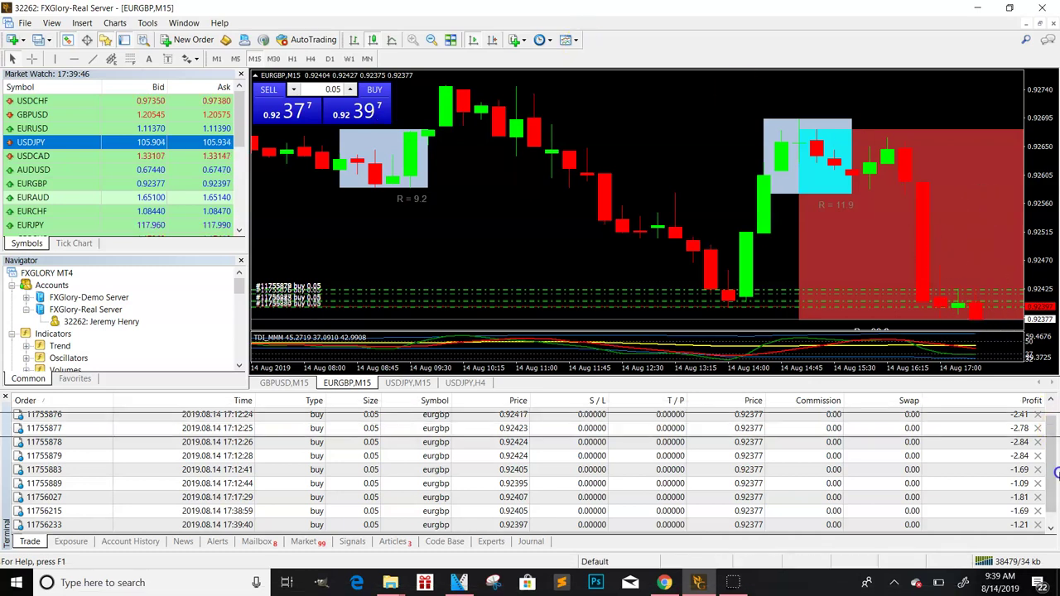
scroll(1056, 439, "down", 1)
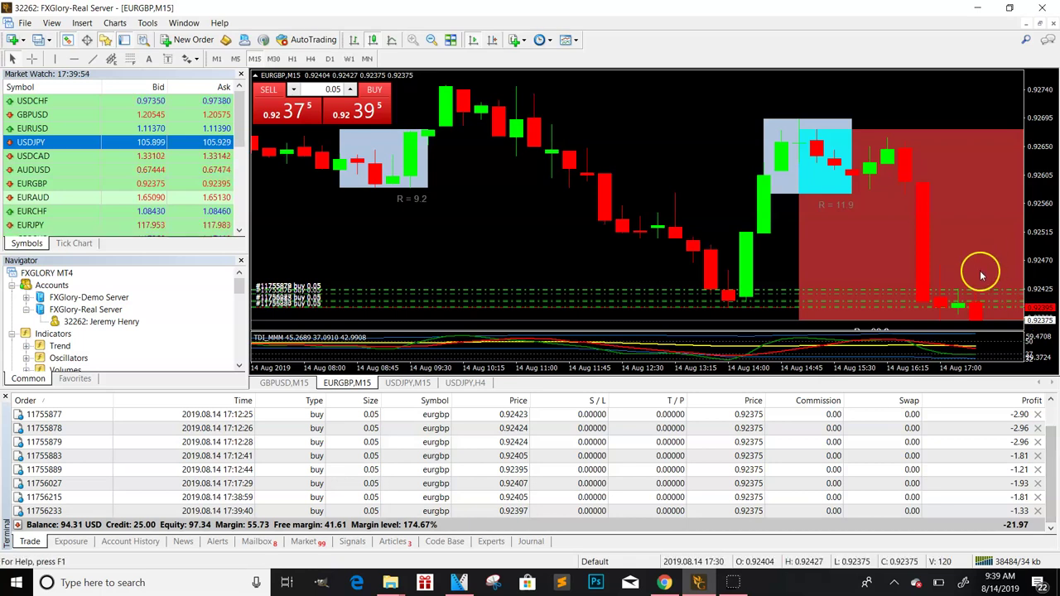
mouse_move(984, 323)
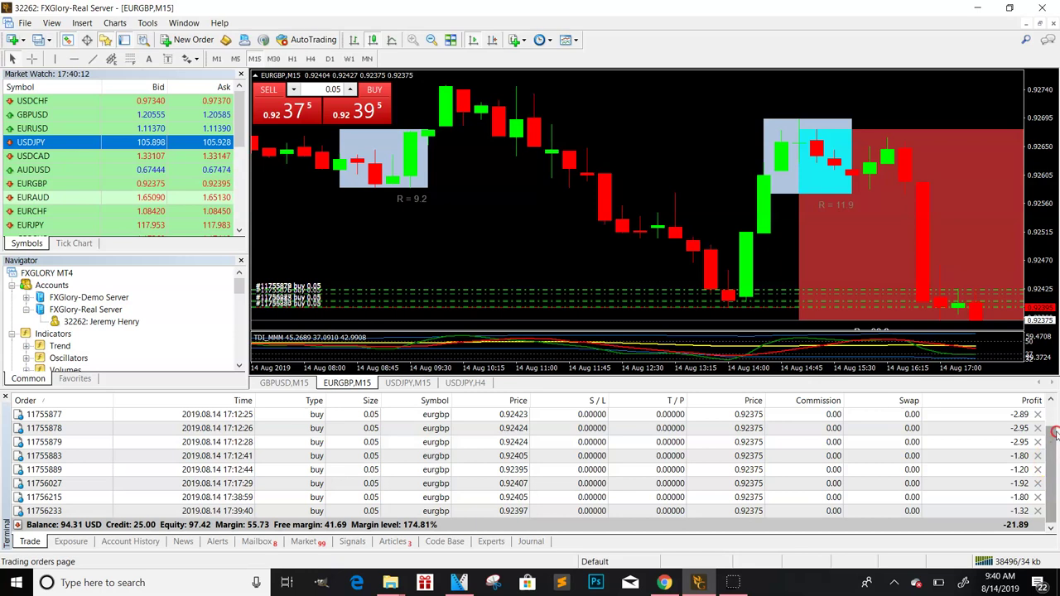
Dismiss the Trade list's context menu and zoom the chart out to show candles from 13 Aug.
right_click(1056, 406)
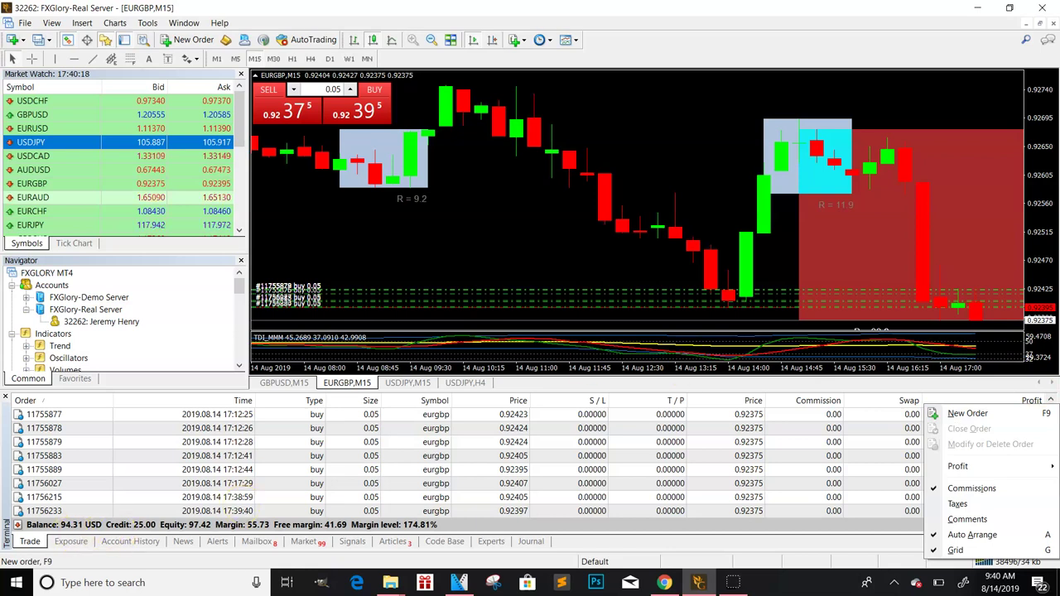
key("Escape")
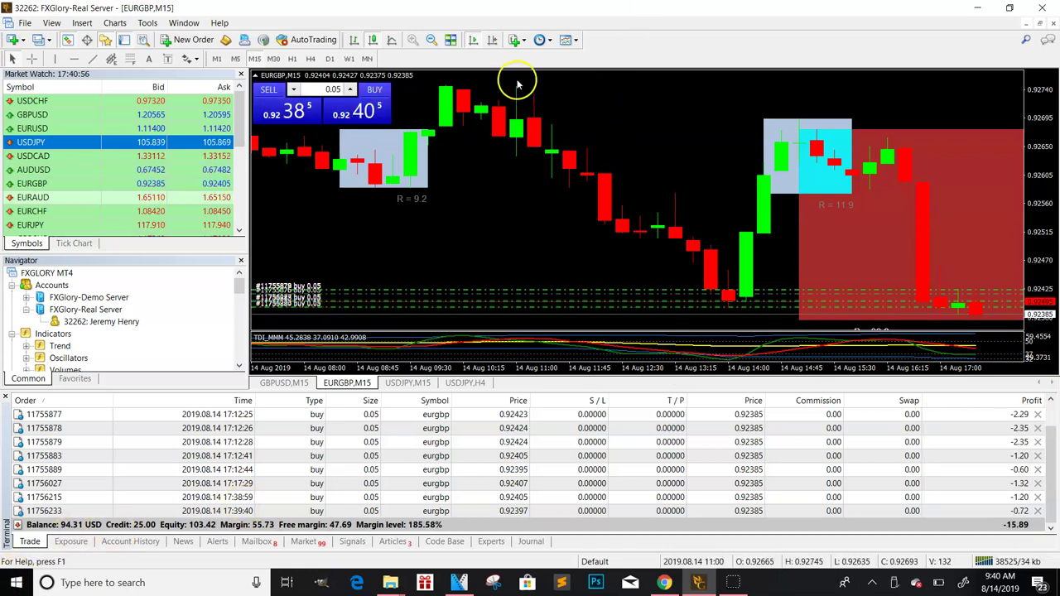
left_click(432, 40)
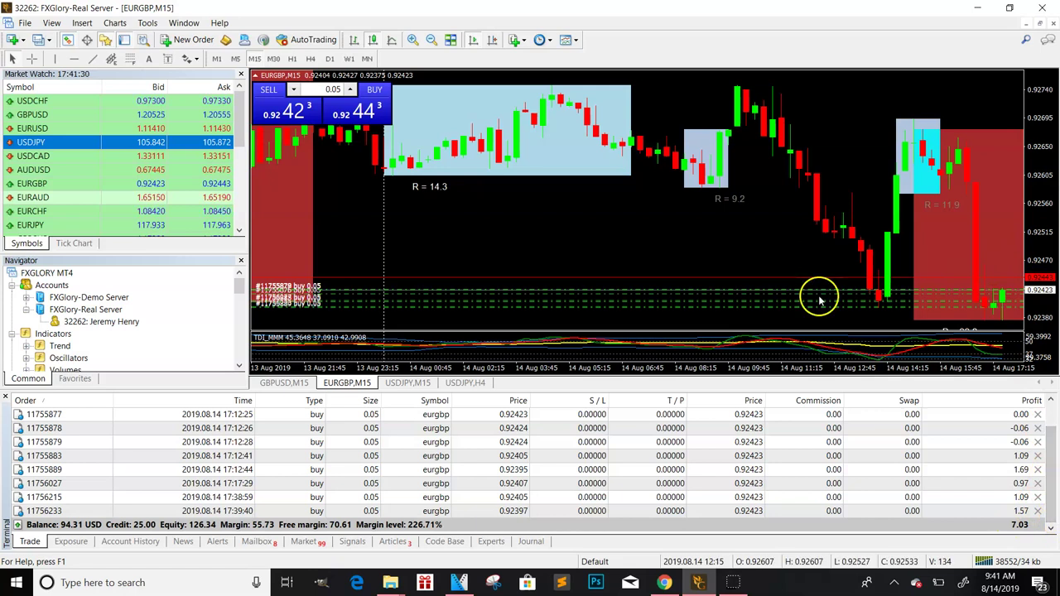
Zoom the chart out to 9–14 Aug, then back in to 12–14 Aug.
left_click(432, 40)
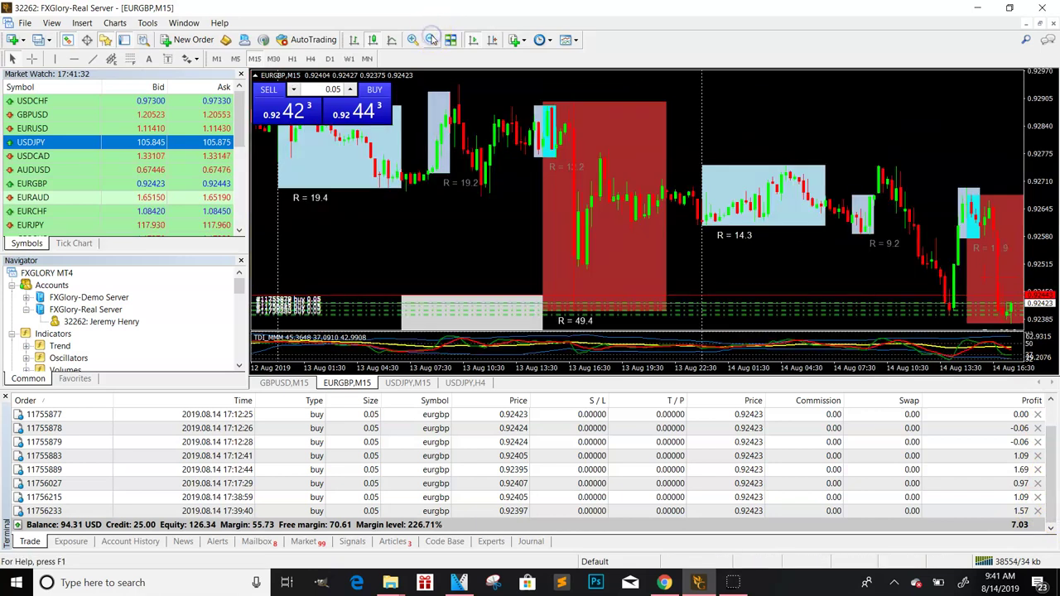
left_click(432, 40)
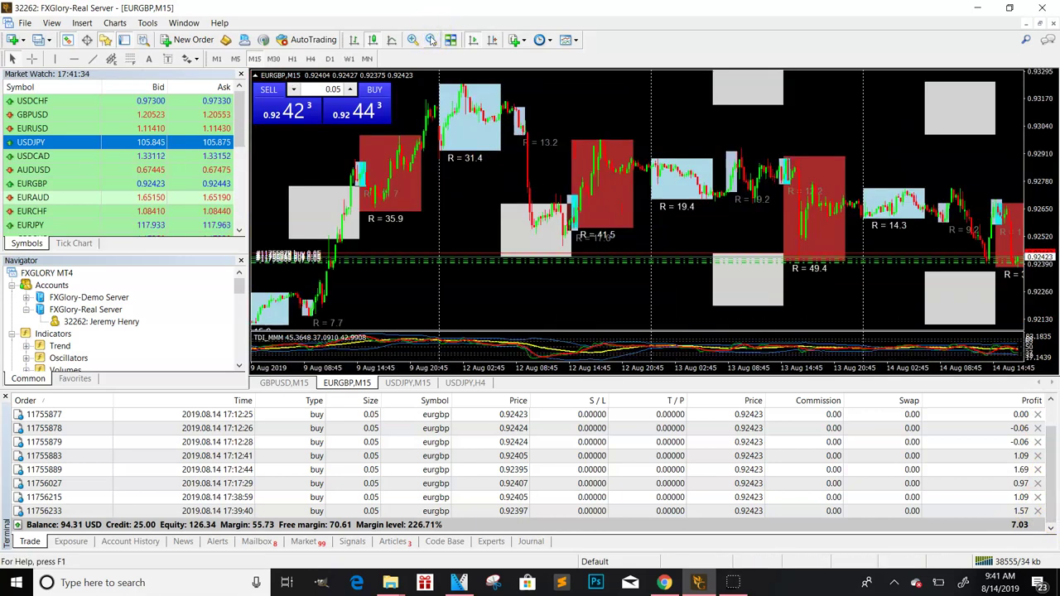
left_click(413, 40)
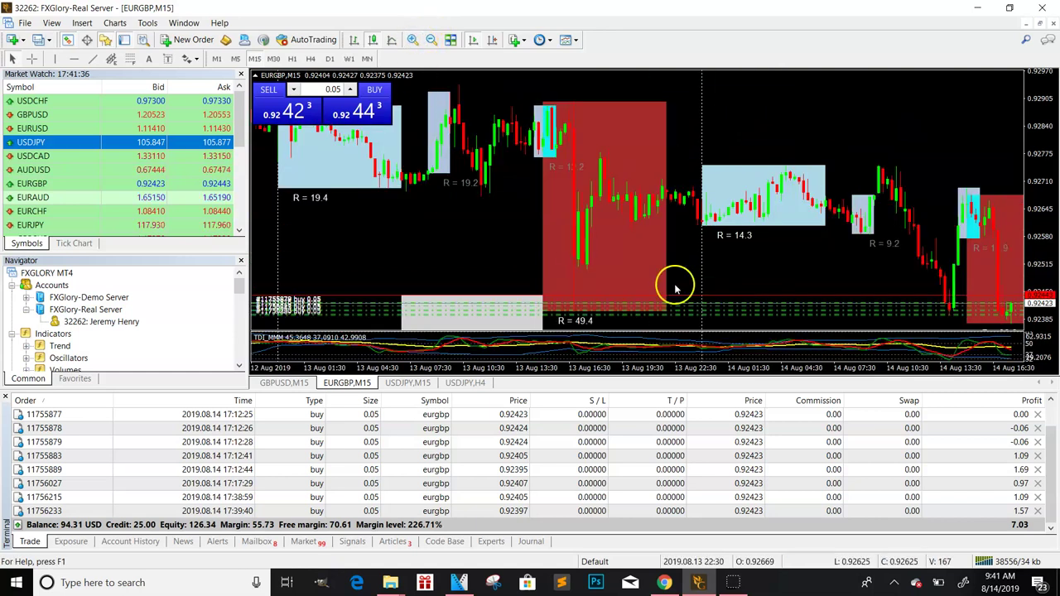
Close buy orders 11756233, 11756215, 11756027 and 11755889 from the Trade list.
left_click(1039, 512)
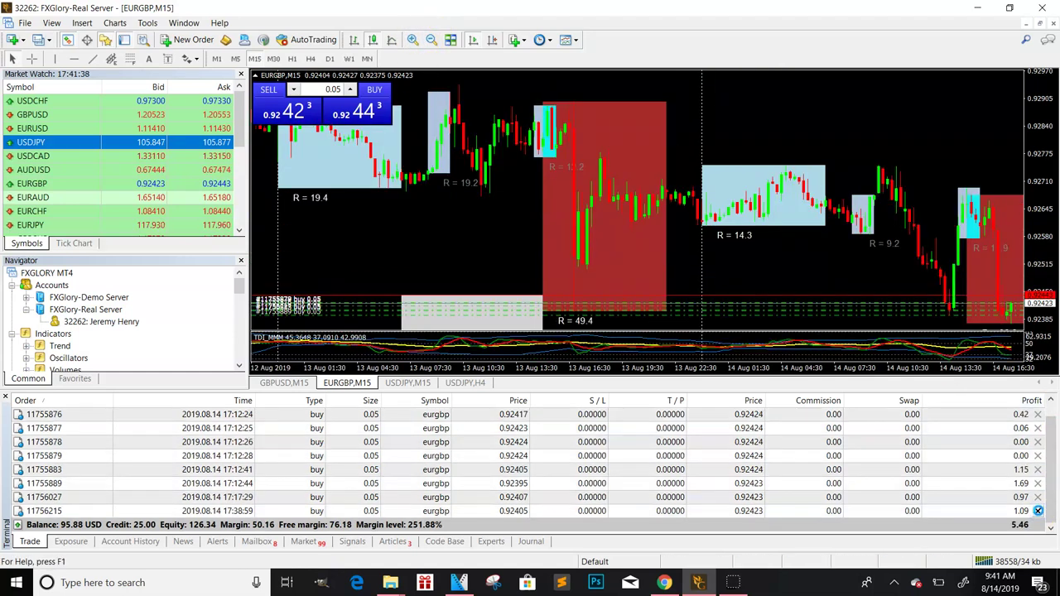
left_click(1038, 512)
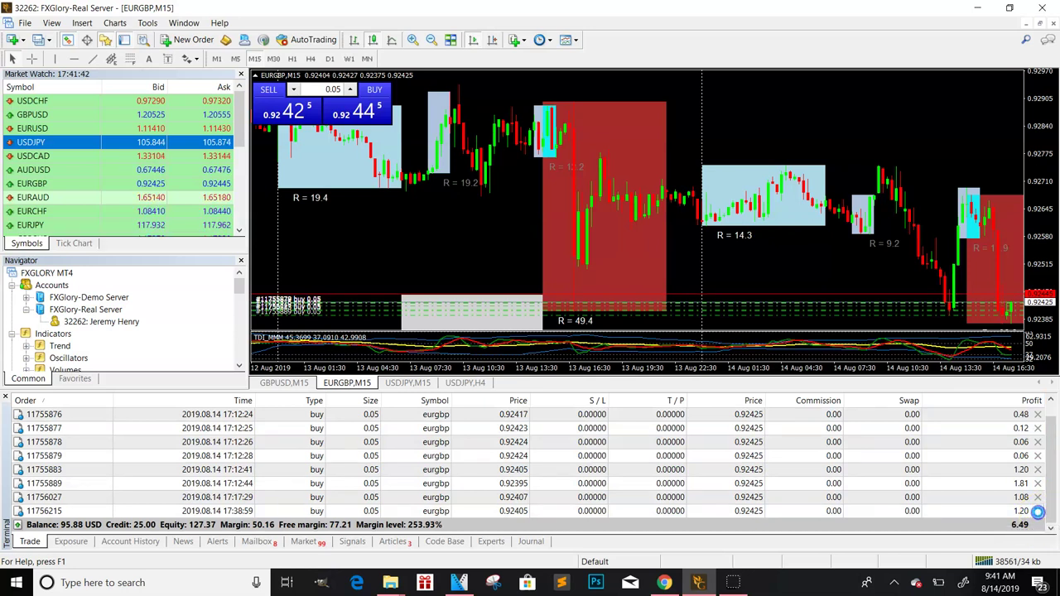
left_click(1049, 511)
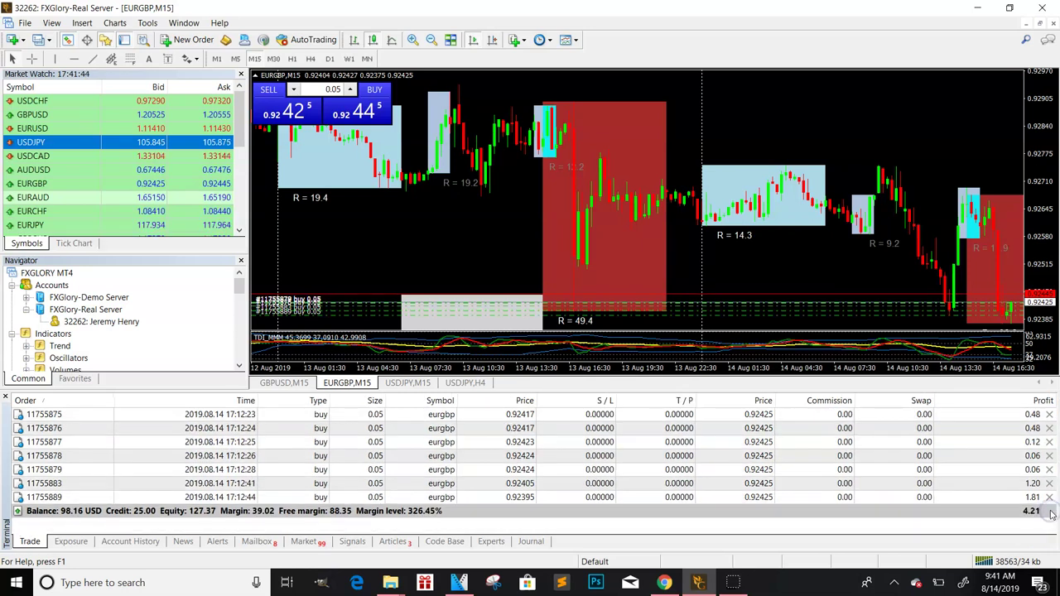
left_click(1048, 497)
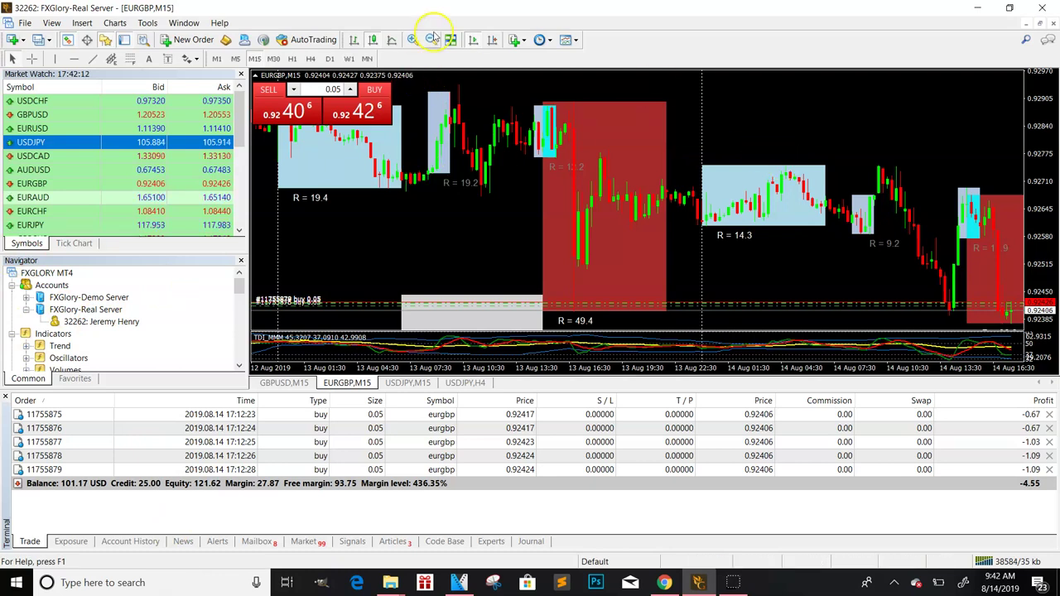
Zoom the chart out and back in on the most recent bars, then select the Trendline tool.
left_click(431, 39)
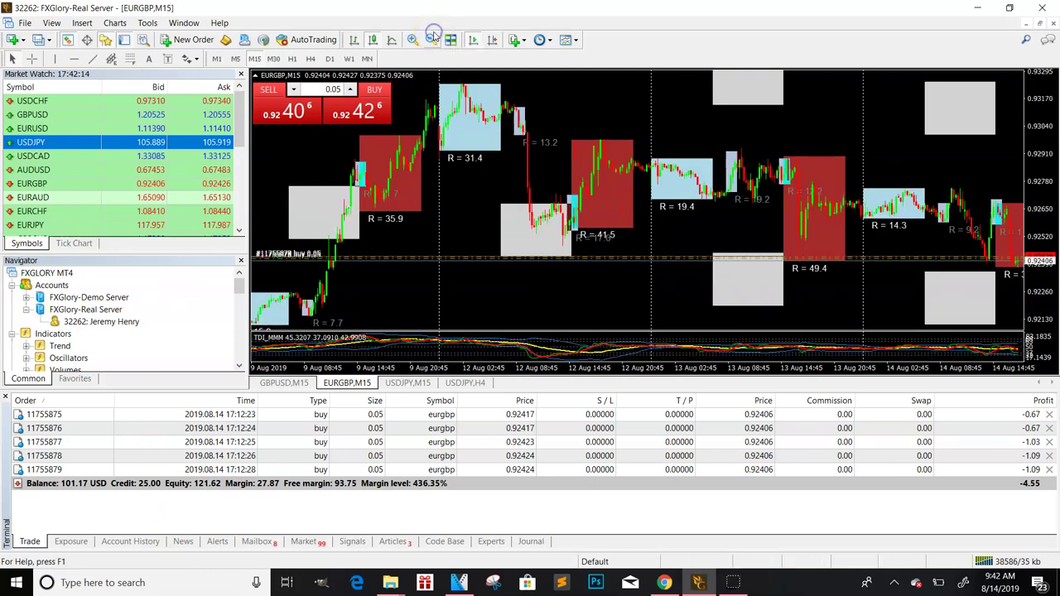
left_click(413, 39)
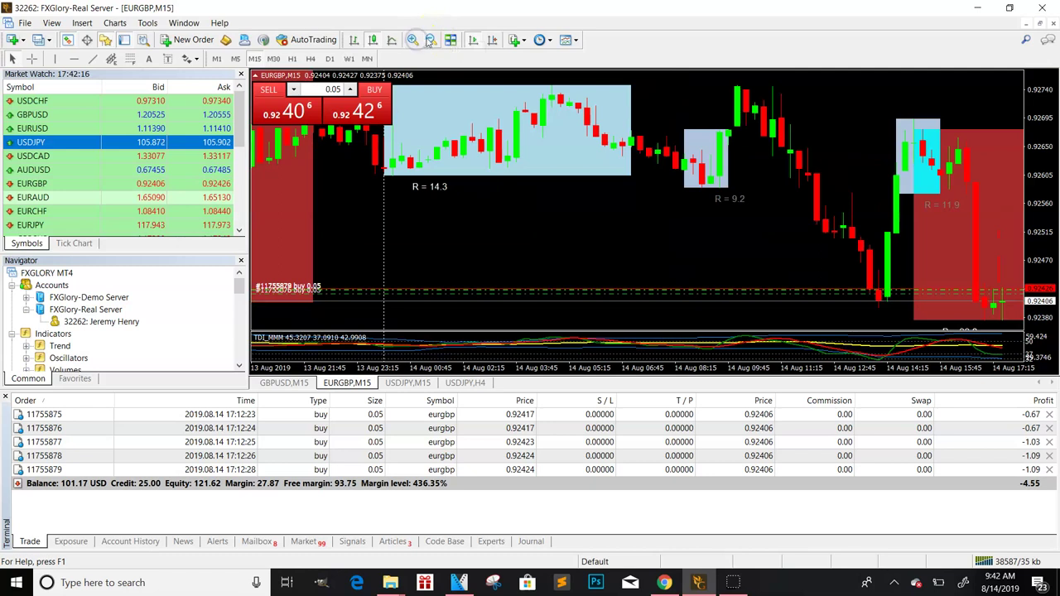
left_click(432, 39)
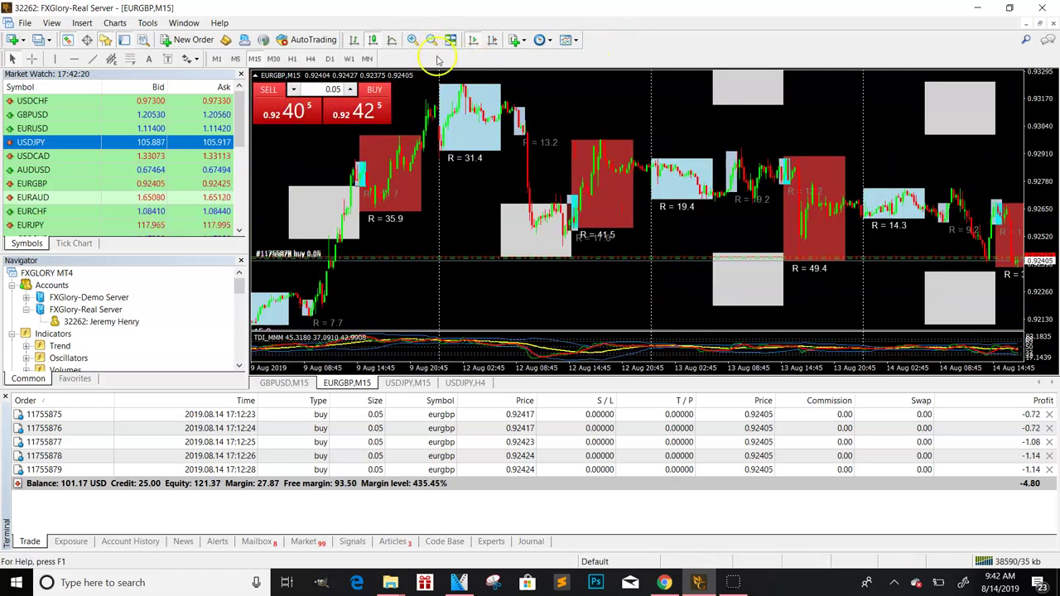
left_click(412, 40)
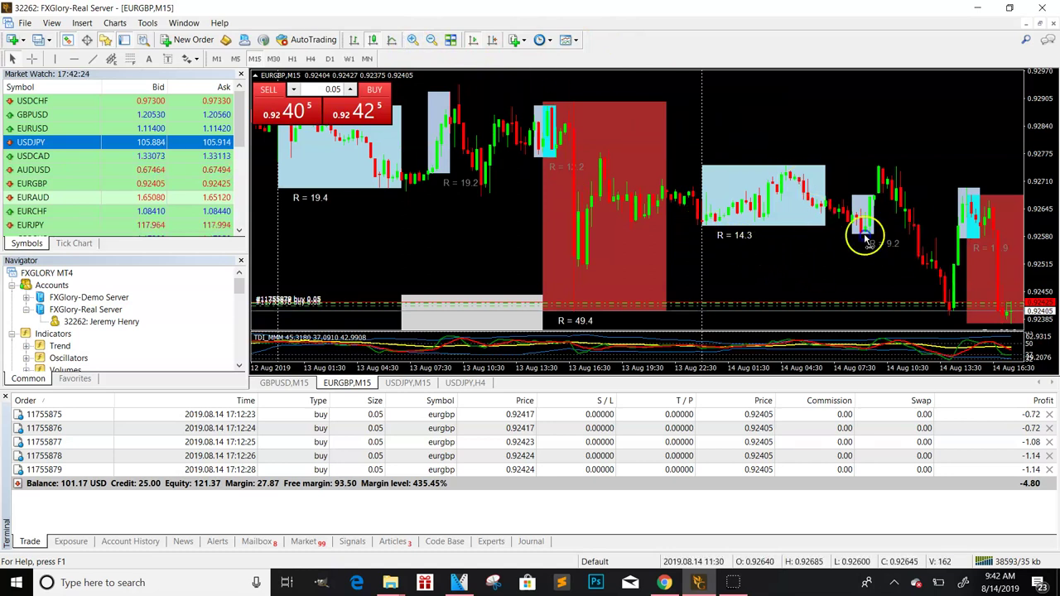
left_click(412, 40)
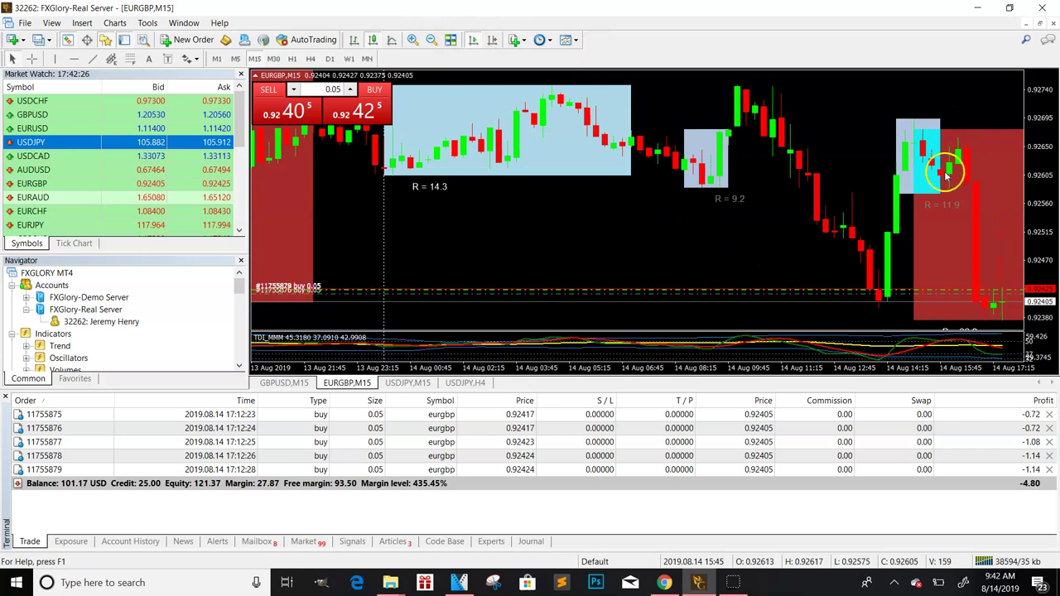
left_click(92, 58)
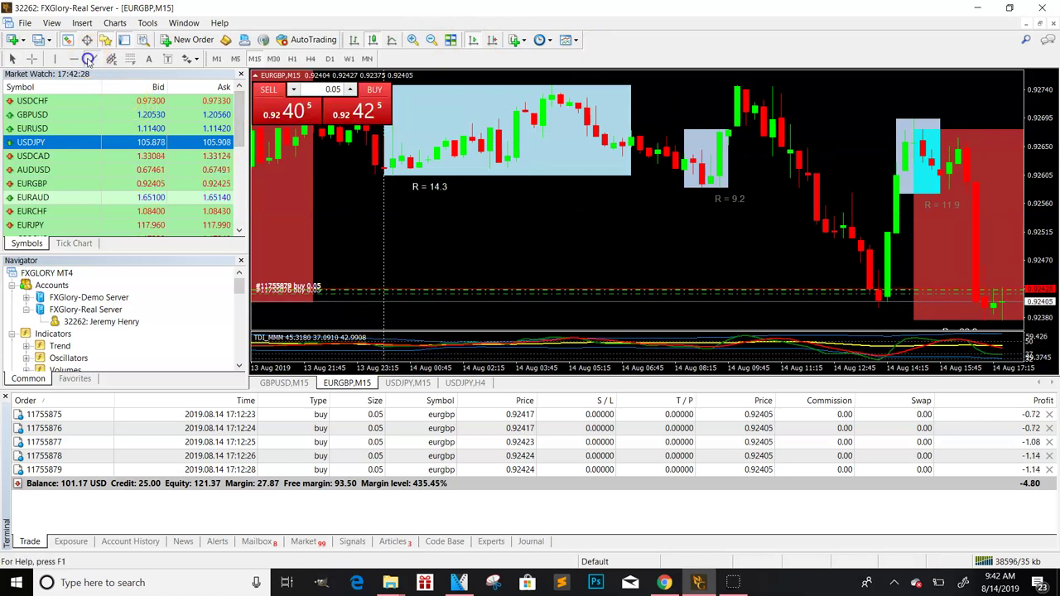
left_click_drag(880, 302, 903, 222)
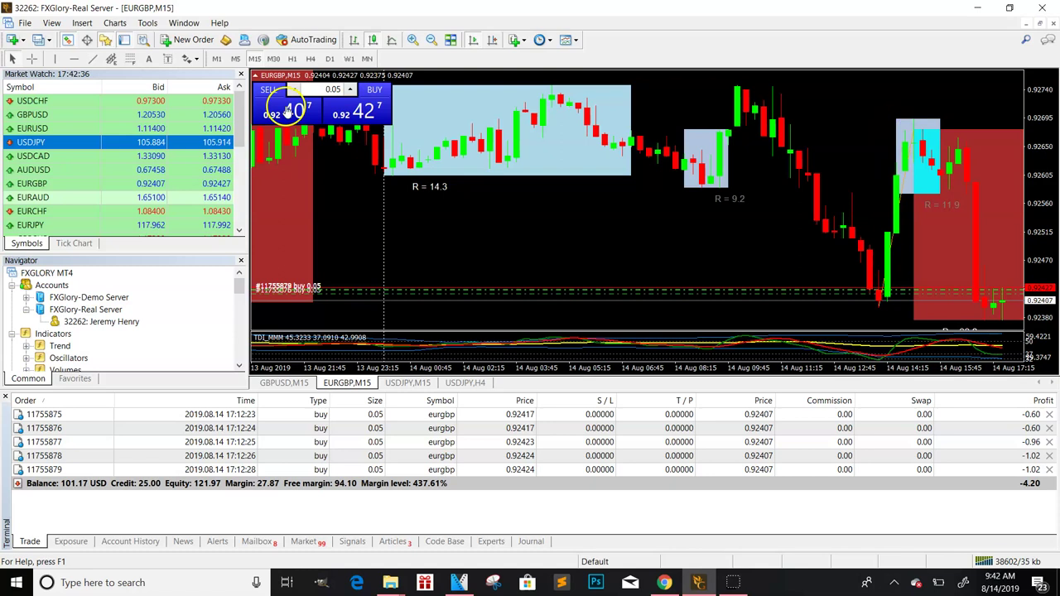
left_click(92, 58)
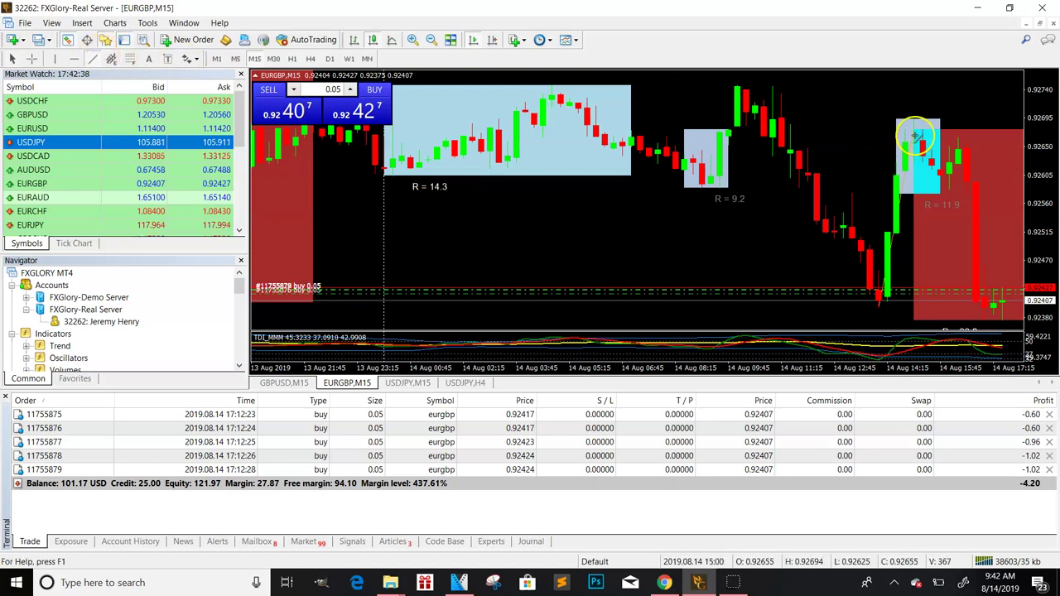
left_click(70, 40)
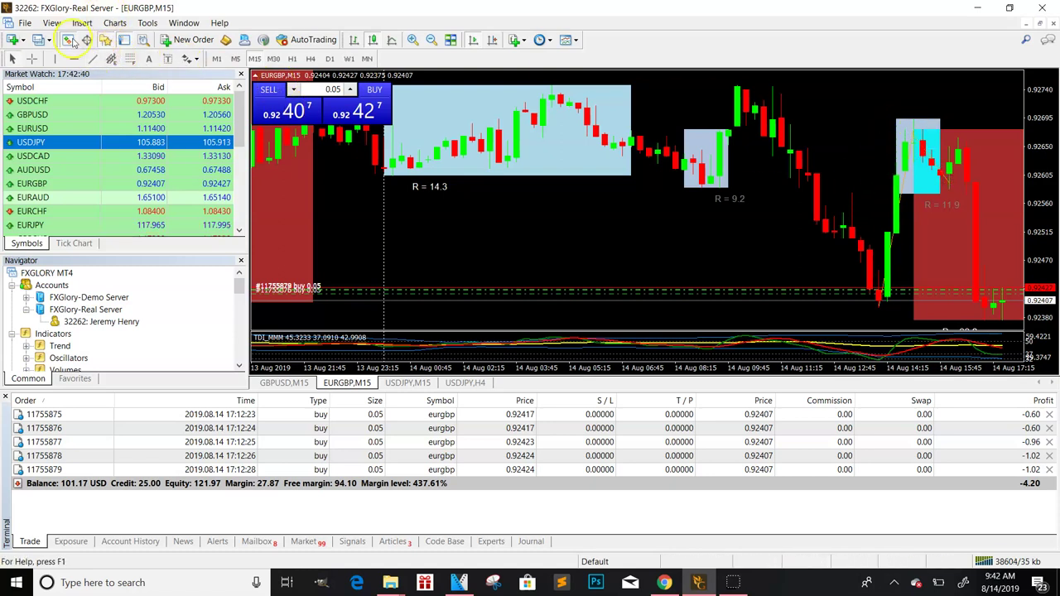
left_click(949, 155)
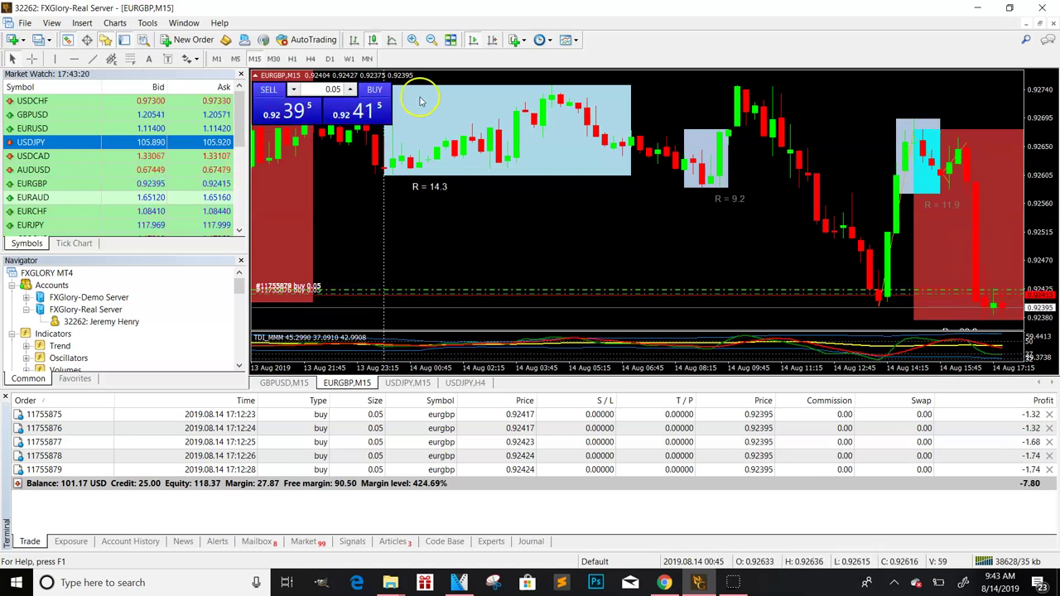
left_click(966, 146)
left_click_drag(974, 207, 990, 320)
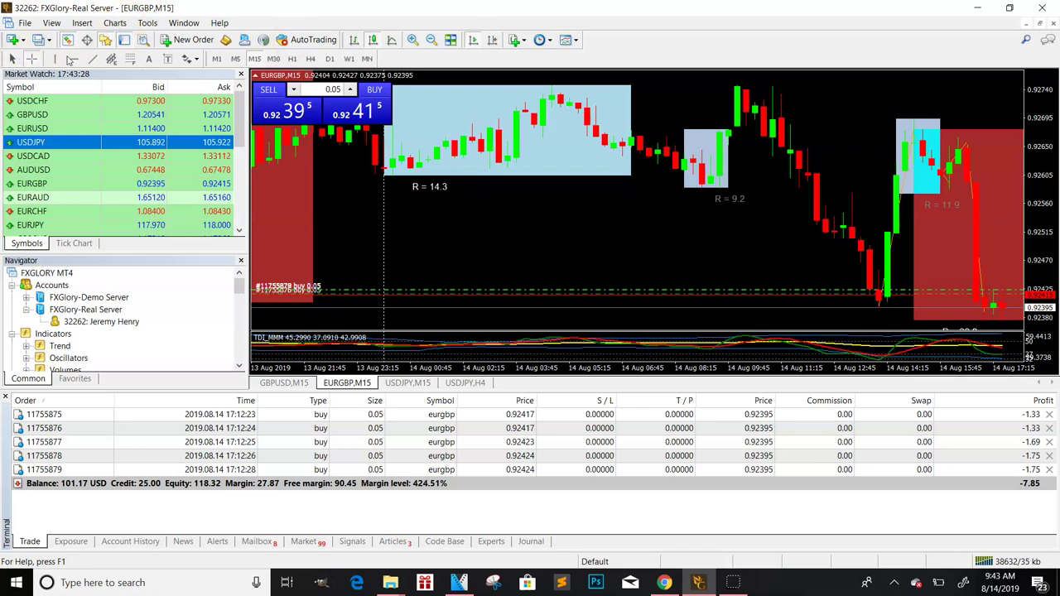
middle_click(964, 149)
left_click_drag(964, 149, 984, 313)
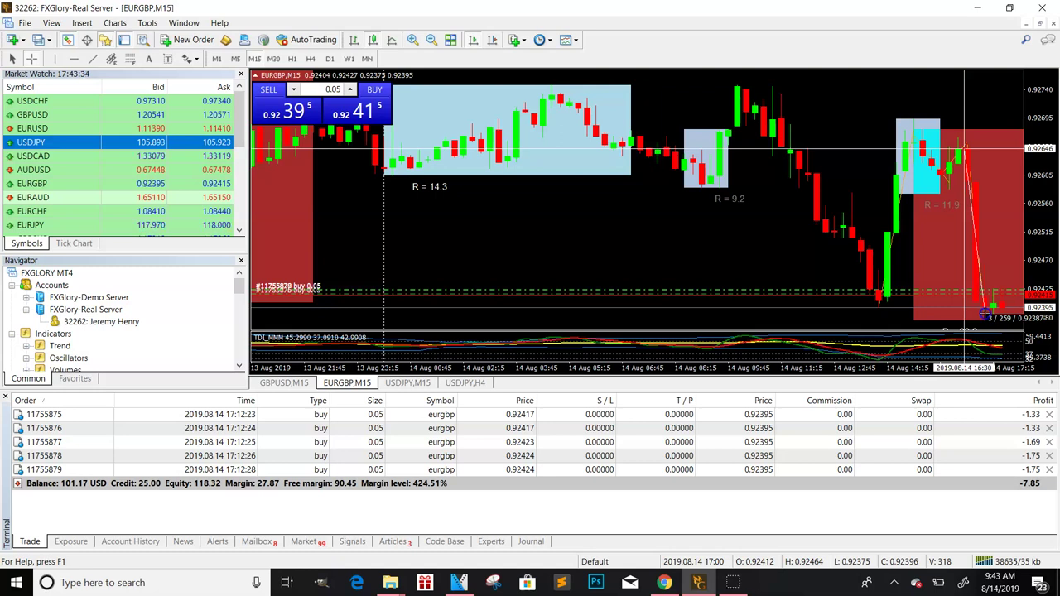
left_click_drag(984, 313, 986, 316)
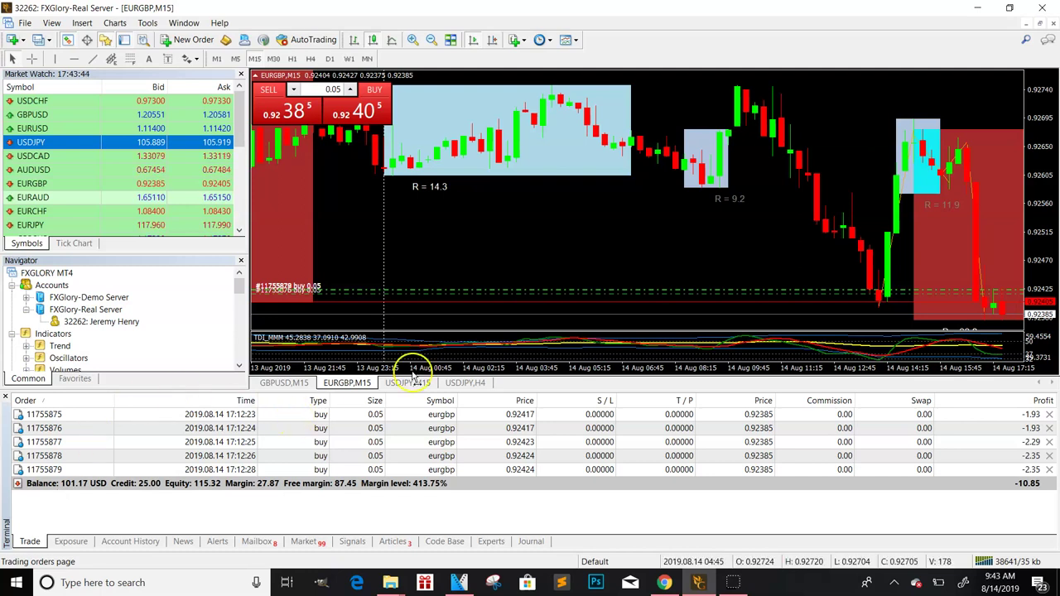
mouse_move(711, 357)
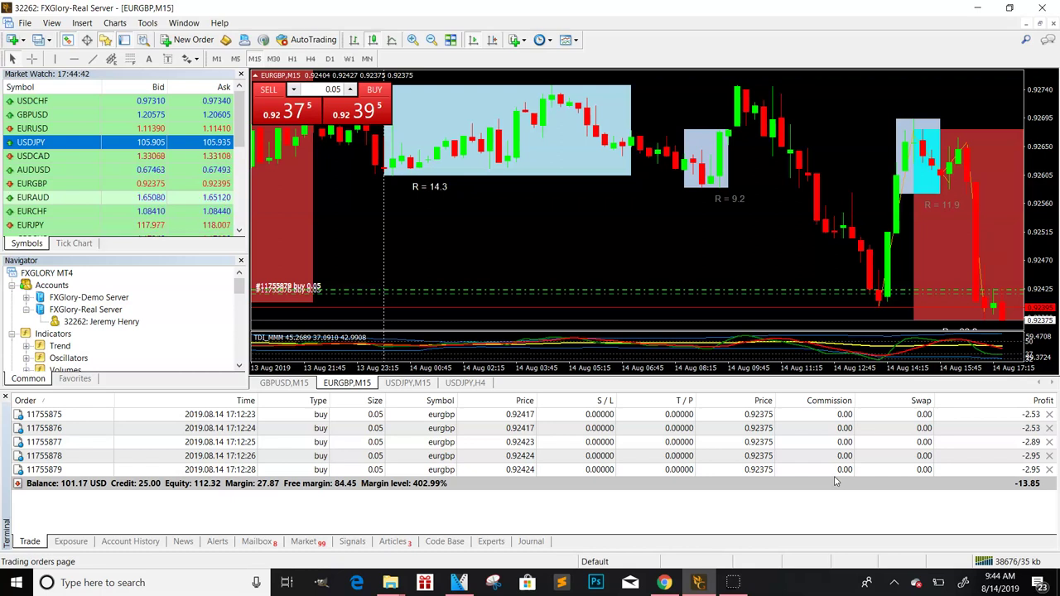
Zoom the EURGBP M15 chart out so it spans bars from 9 to 14 August.
left_click(911, 112)
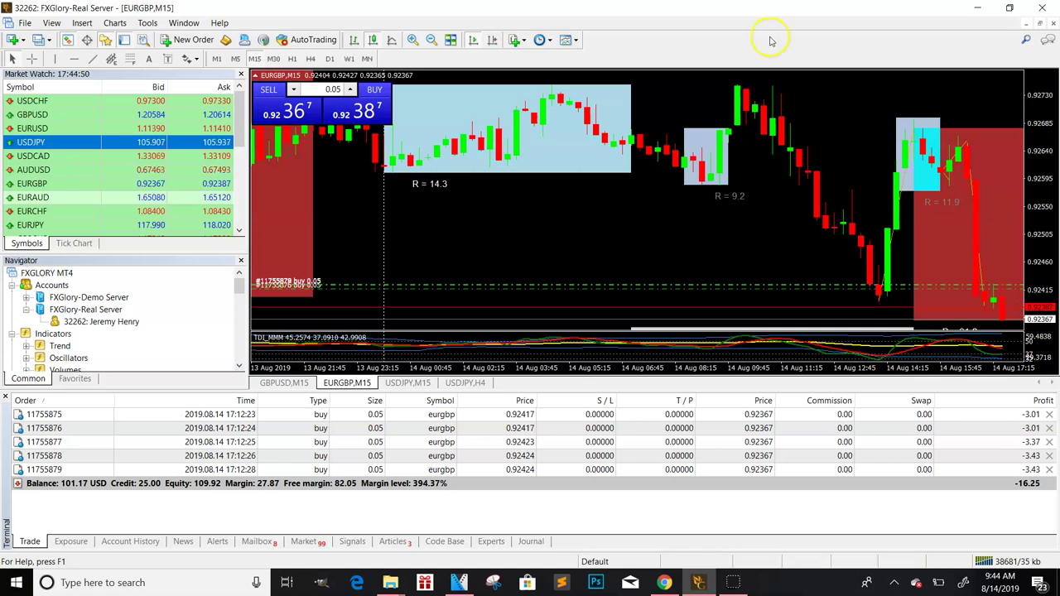
left_click(430, 42)
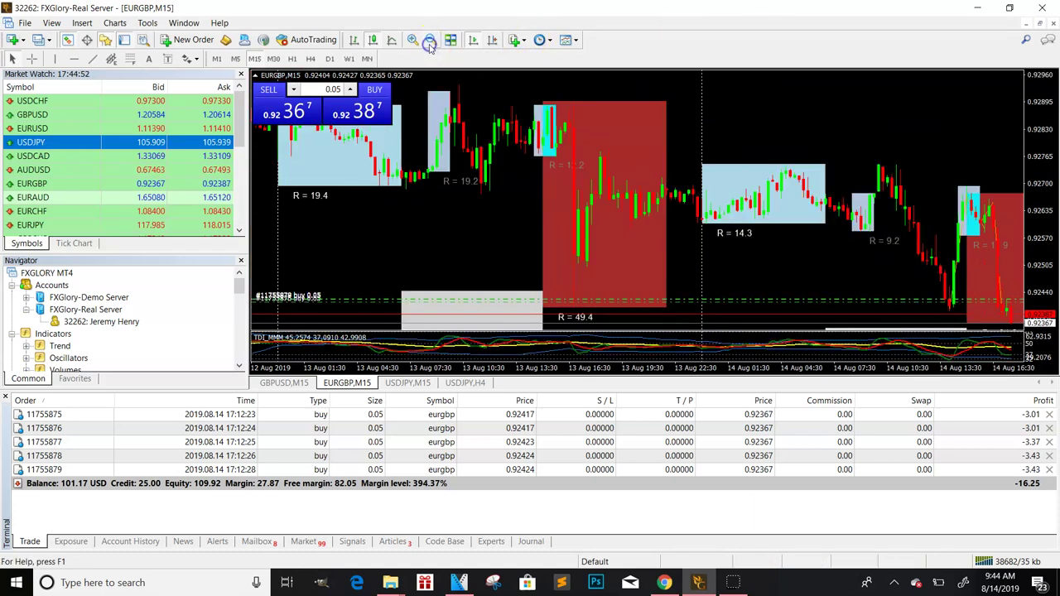
left_click(430, 43)
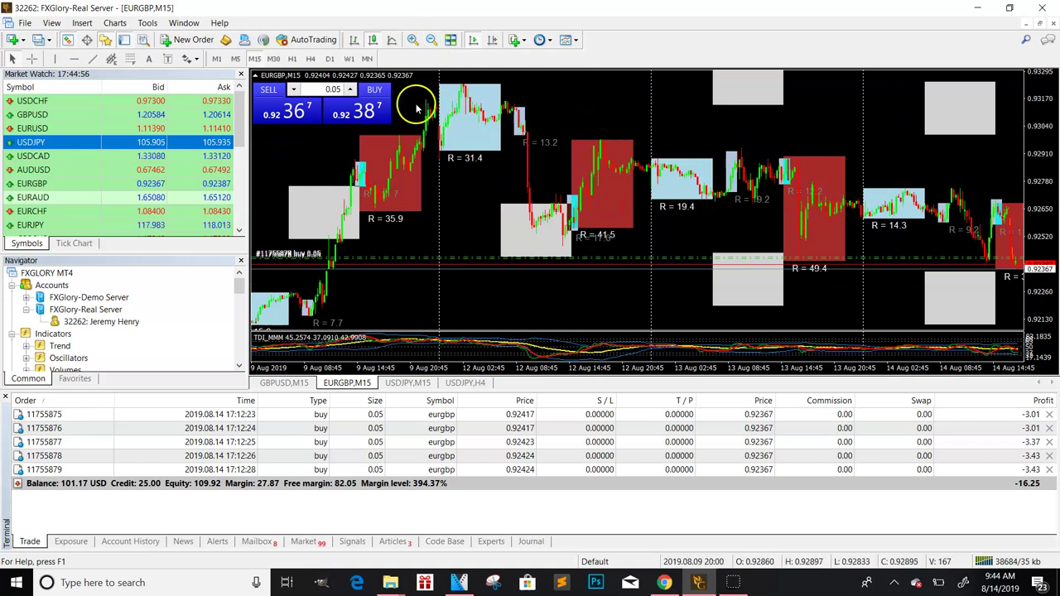
left_click(409, 41)
left_click(431, 40)
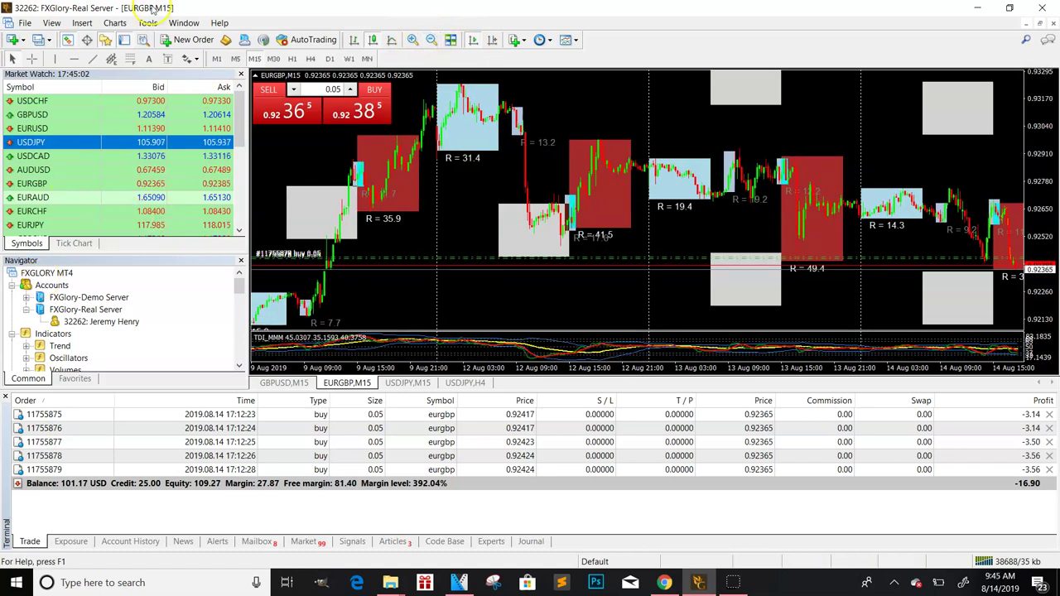
Draw a short trendline near the R = 41.5 box on the EURGBP chart.
left_click(92, 59)
left_click_drag(512, 213, 535, 233)
left_click(92, 58)
left_click(516, 182)
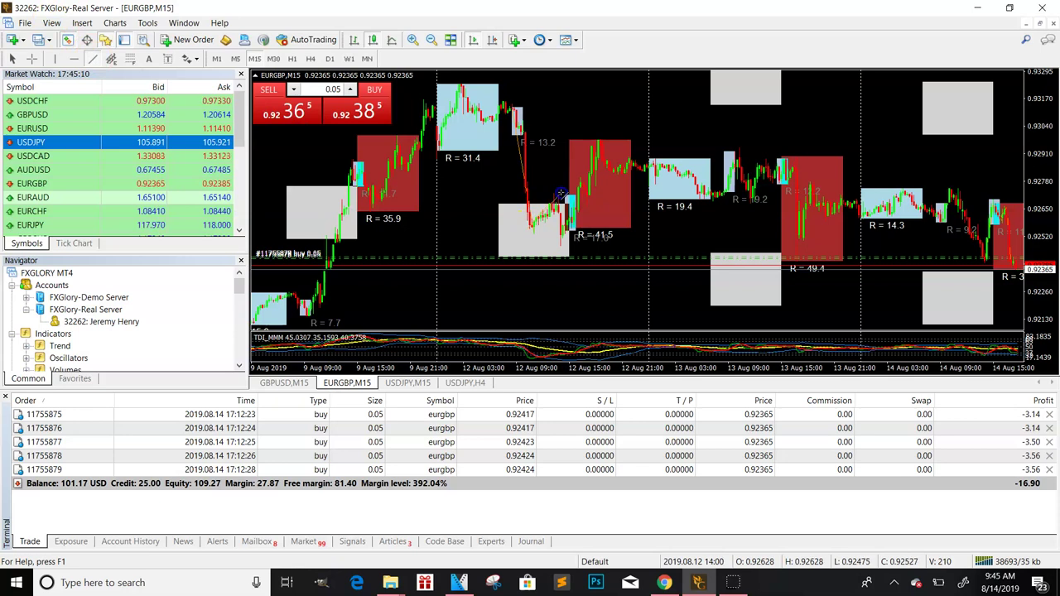
left_click_drag(554, 155, 564, 214)
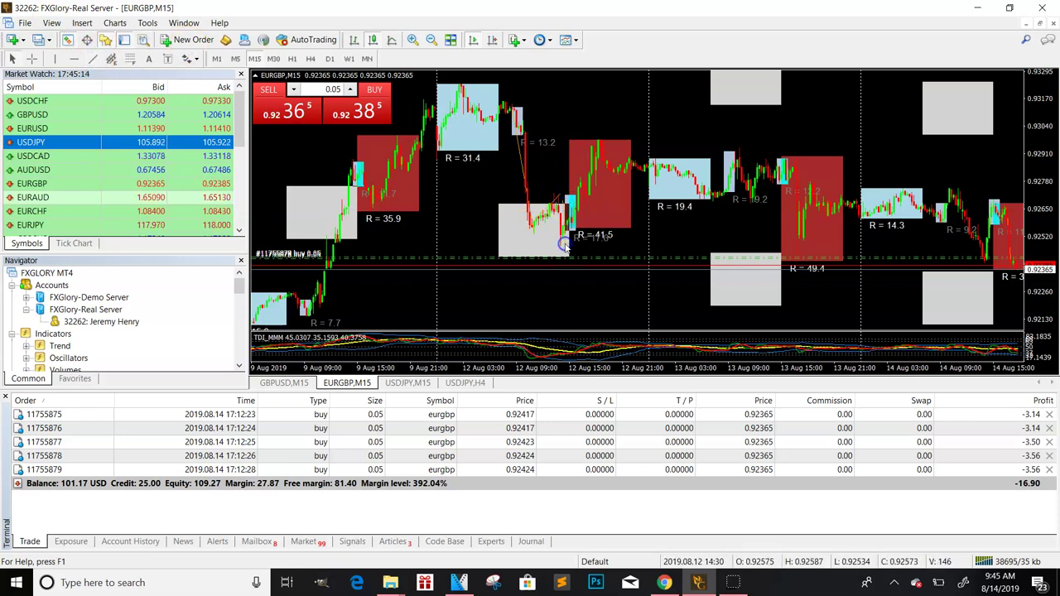
Redraw a trendline from the peak by the R = 13.2 box down to the following candle low.
left_click(93, 58)
mouse_move(591, 225)
left_mouse_down()
mouse_move(611, 142)
mouse_move(560, 241)
left_mouse_up()
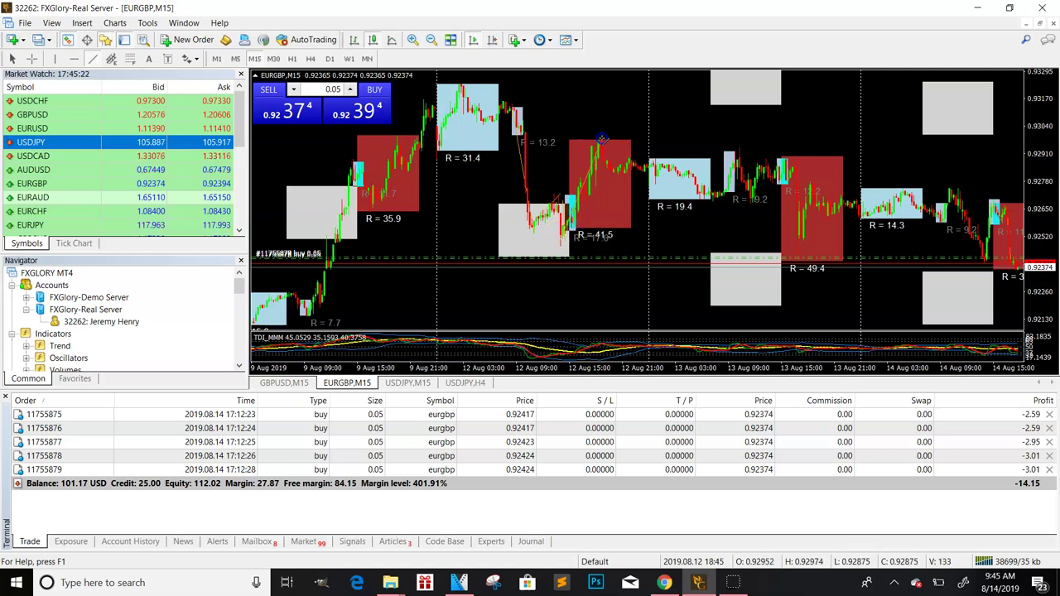
mouse_move(658, 245)
left_mouse_down()
mouse_move(504, 107)
mouse_move(518, 164)
mouse_move(449, 129)
mouse_move(491, 137)
left_mouse_up()
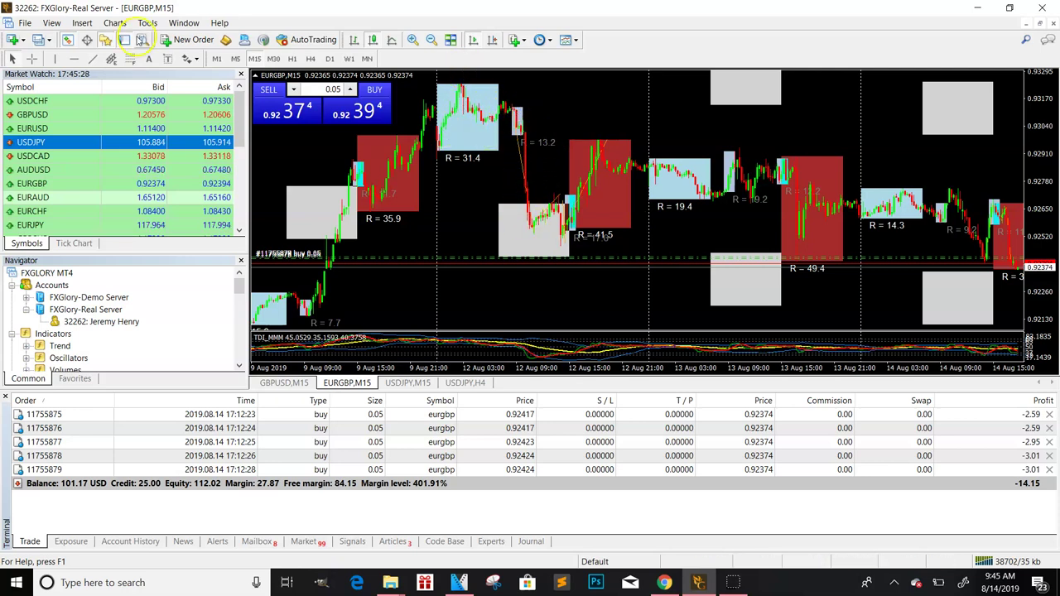
left_click(437, 141)
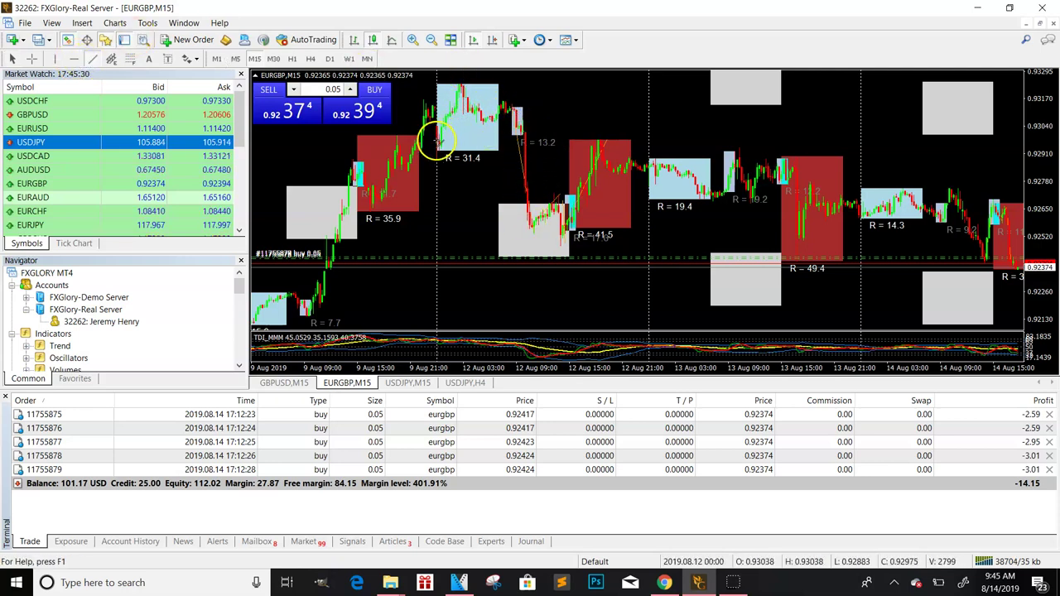
left_click(93, 60)
left_click(462, 86)
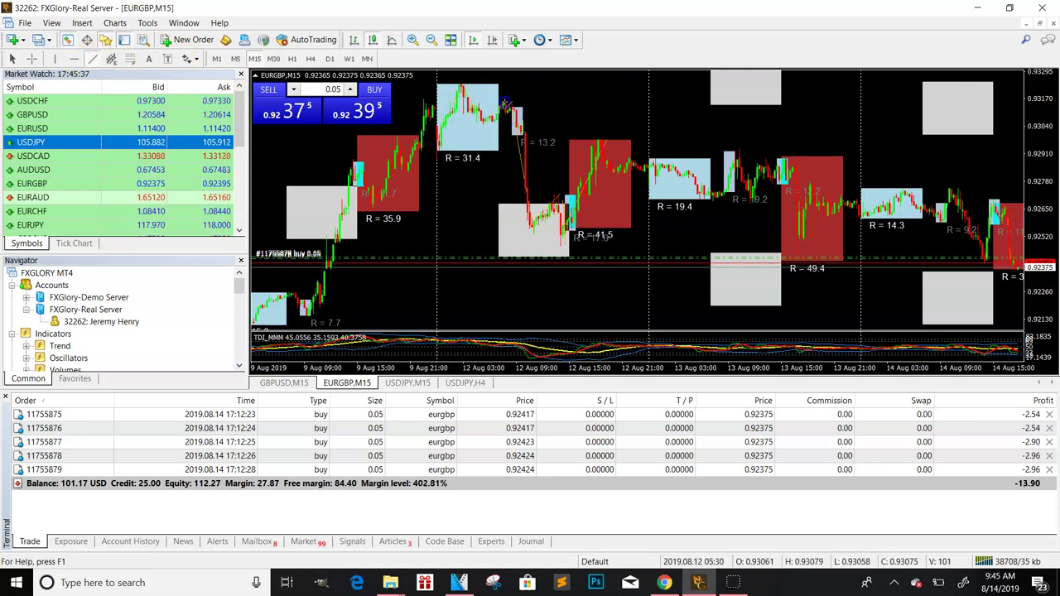
left_click(443, 55)
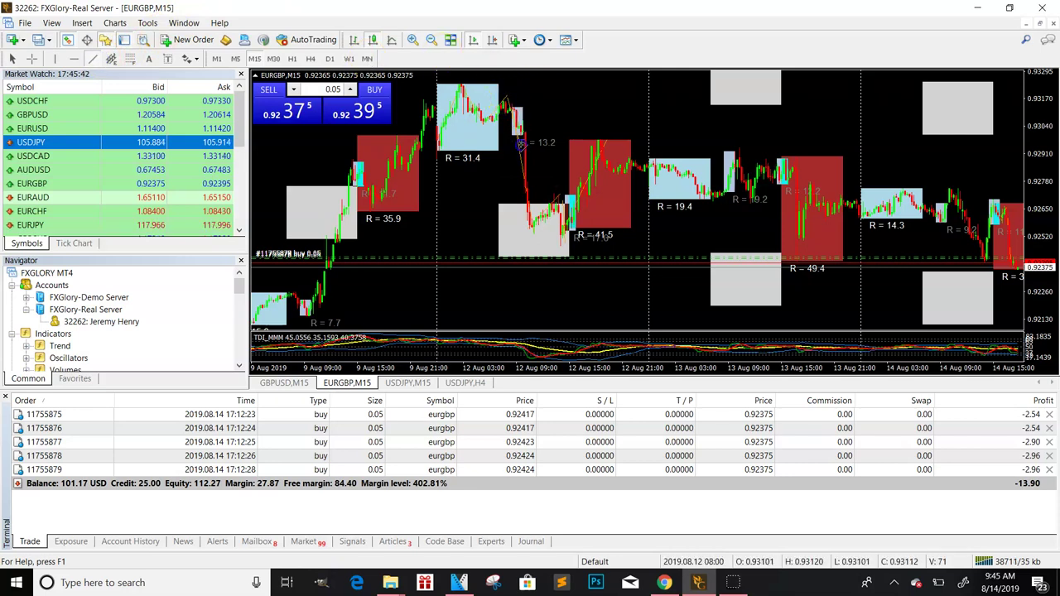
left_click_drag(532, 200, 532, 230)
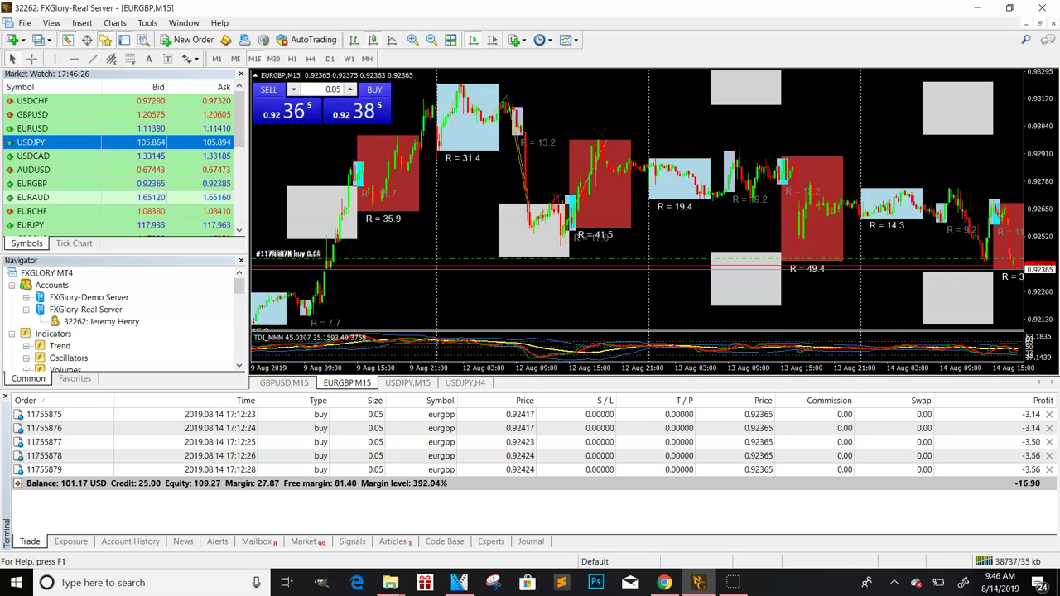
left_click(343, 89)
type("0.00")
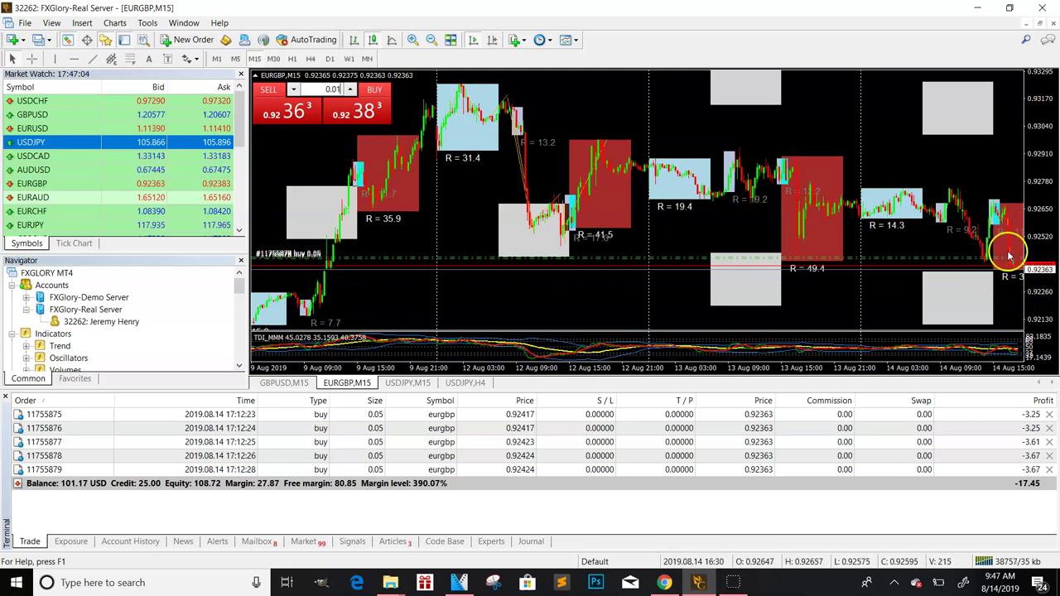
left_click(332, 89)
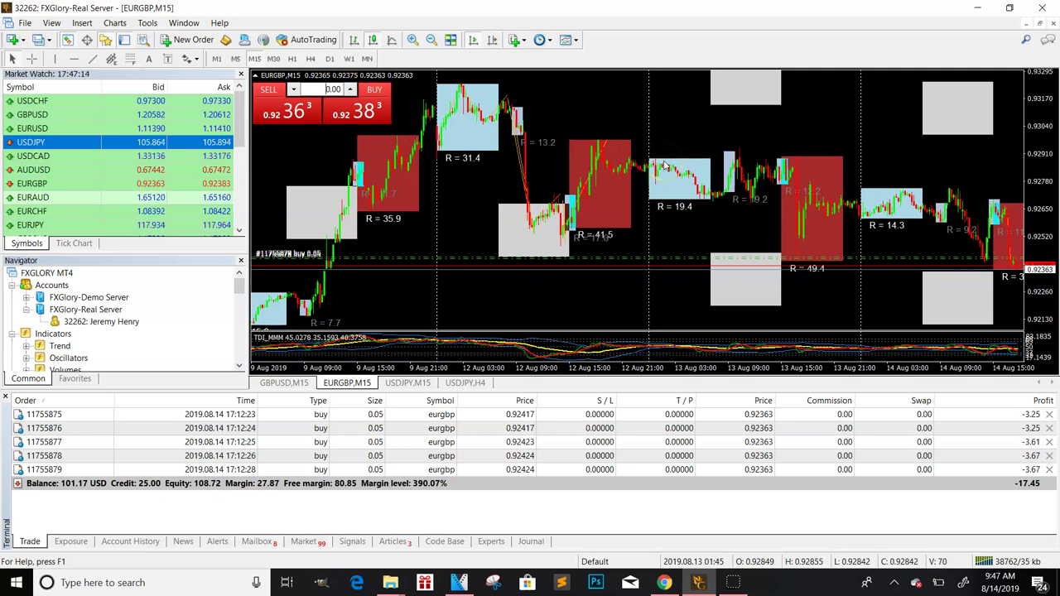
double_click(333, 89)
type("0.80")
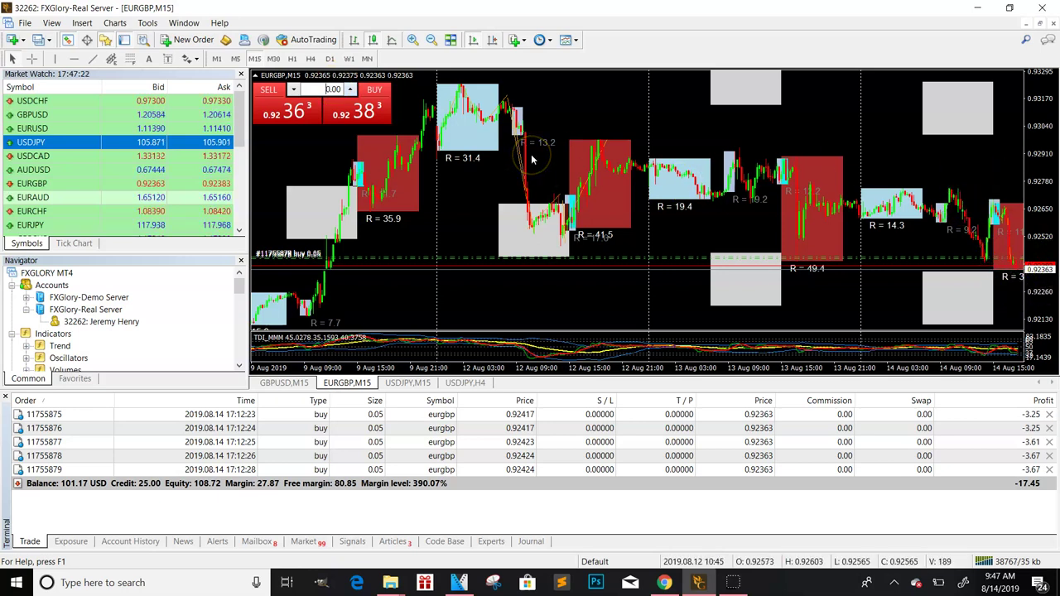
left_click(345, 89)
key("BackSpace")
type("5")
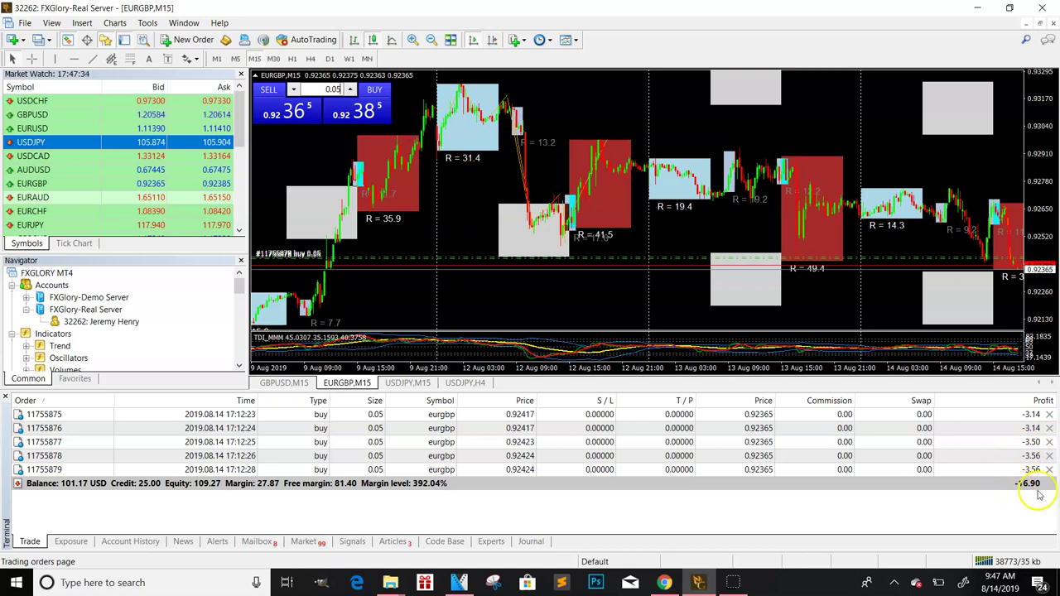
Zoom in and buy 0.05 lots of EURGBP at 0.92385 from the one-click panel.
left_click(410, 40)
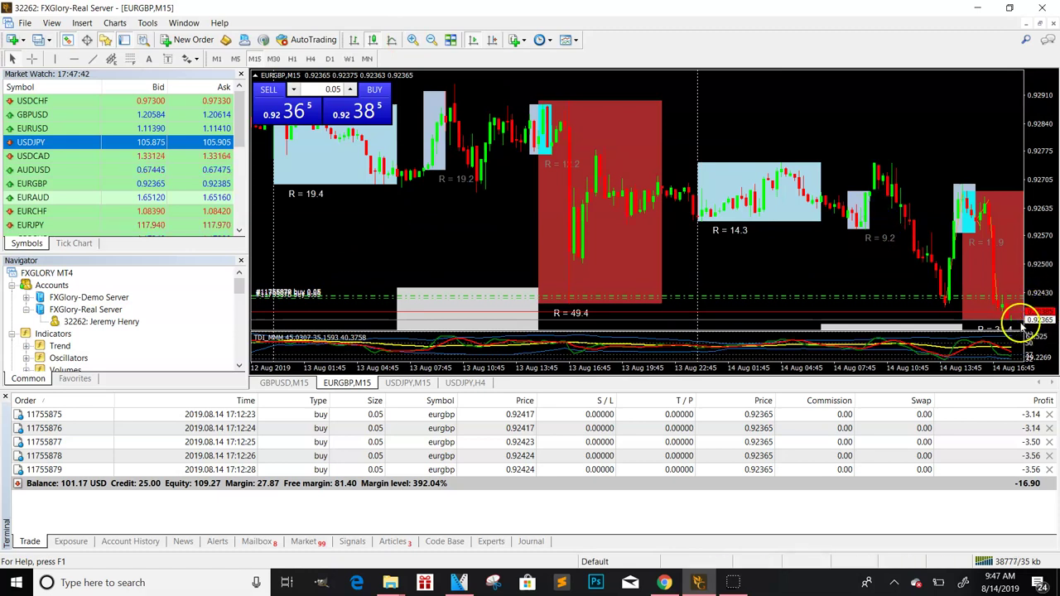
left_click(361, 116)
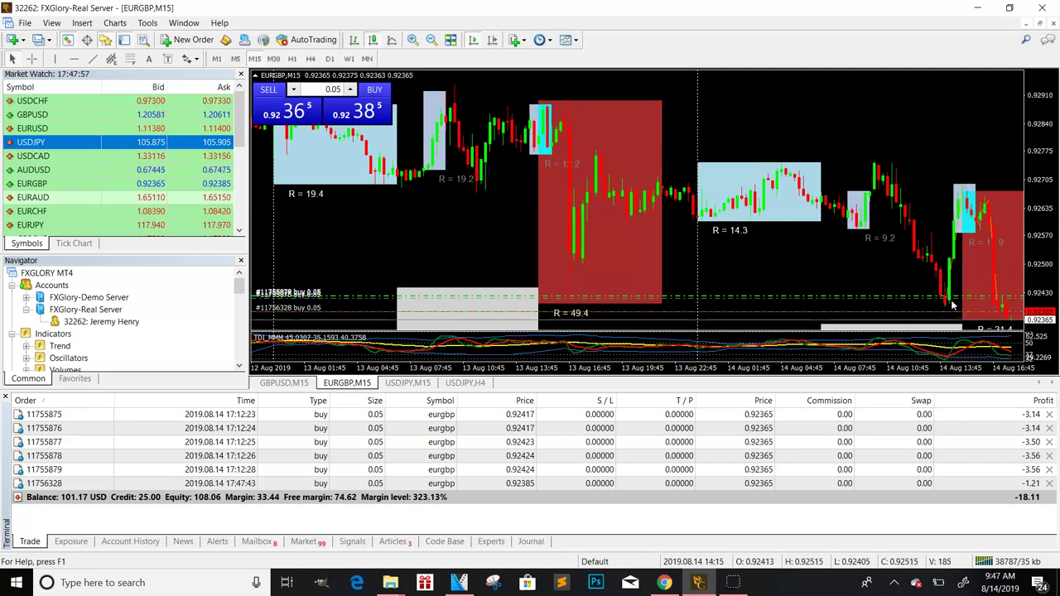
left_click(1019, 286)
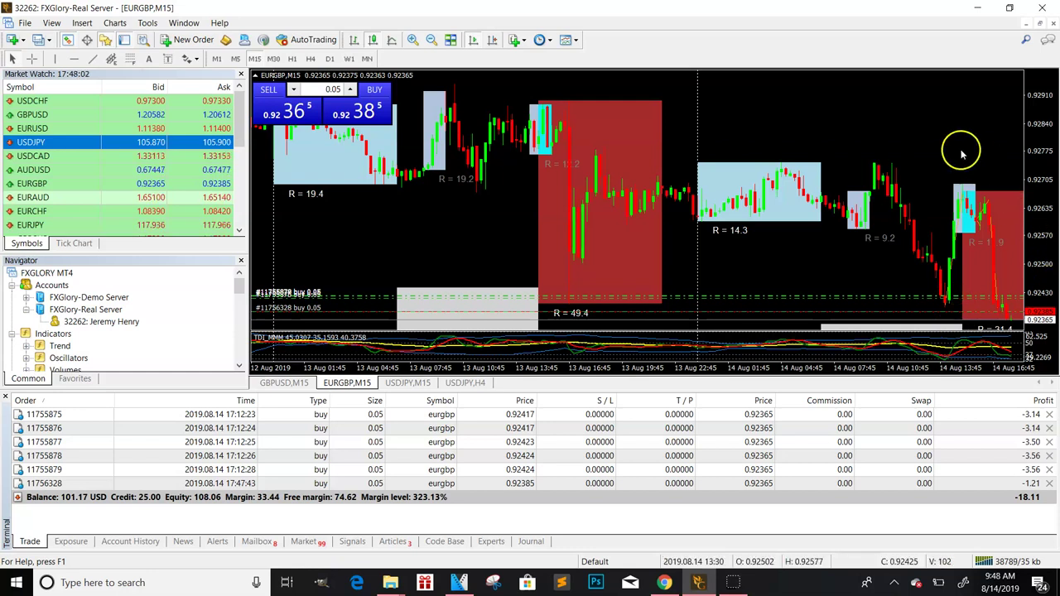
Raise the TDI pane separator, then lower it partway so the TDI pane ends taller.
left_click_drag(768, 333, 787, 136)
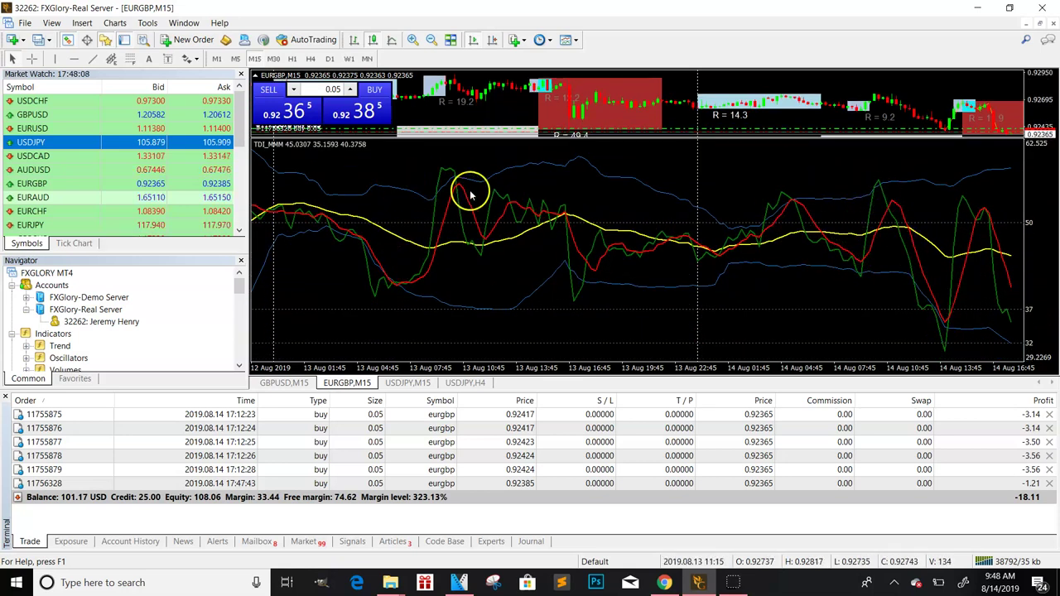
left_click_drag(599, 135, 434, 212)
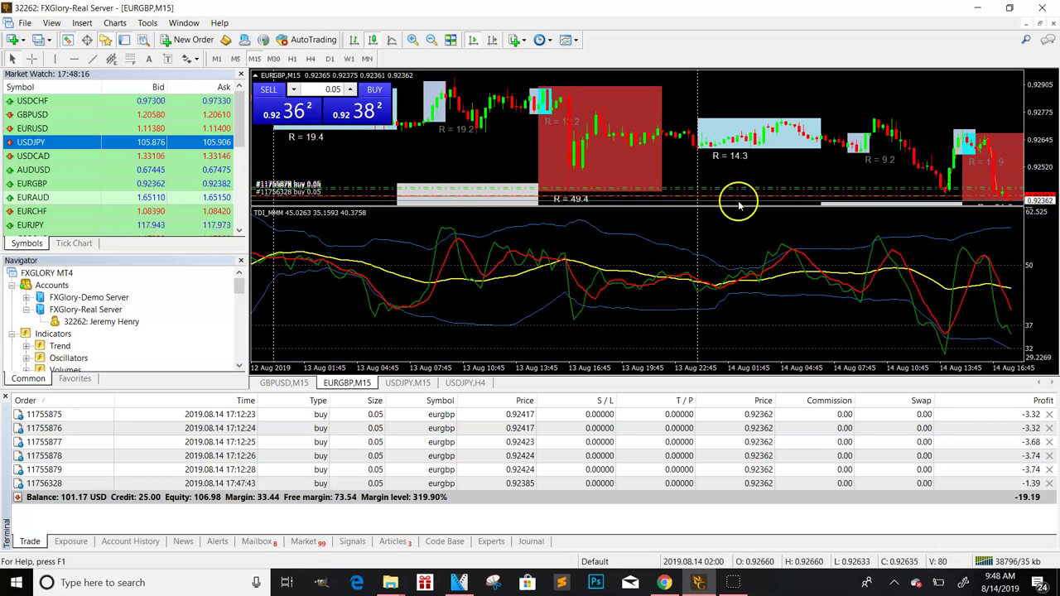
left_click_drag(740, 206, 711, 281)
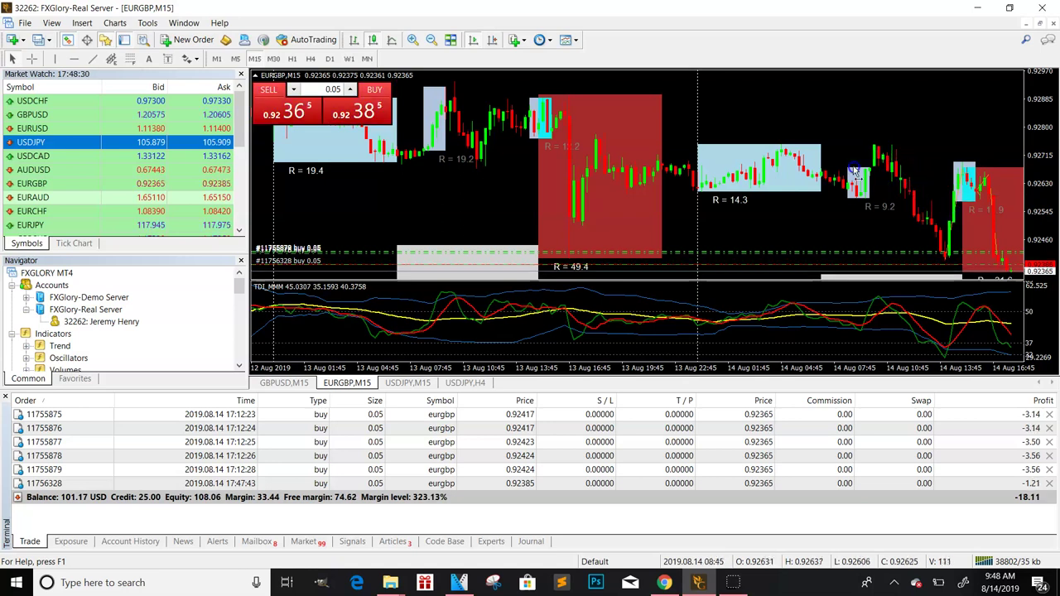
Bring up the GBPUSD chart and change its timeframe from M15 to M5.
left_click(412, 40)
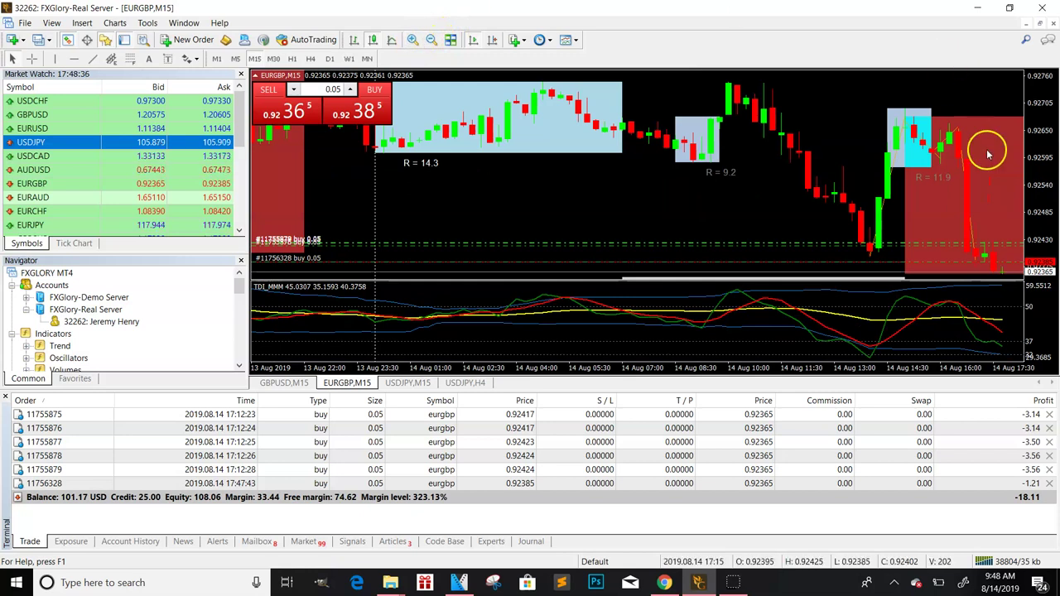
left_click(407, 384)
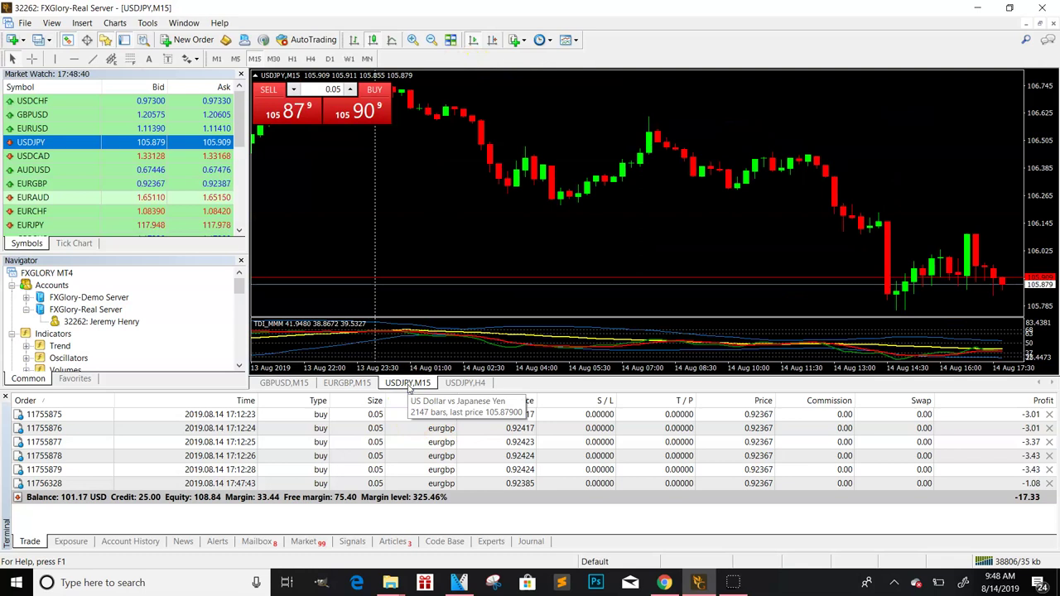
left_click(457, 385)
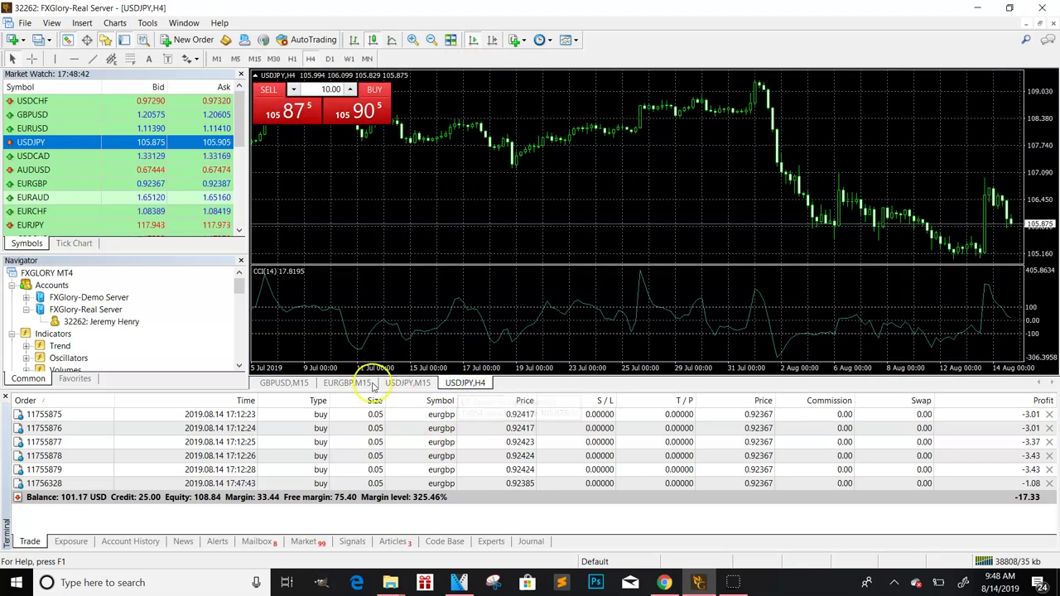
left_click(302, 385)
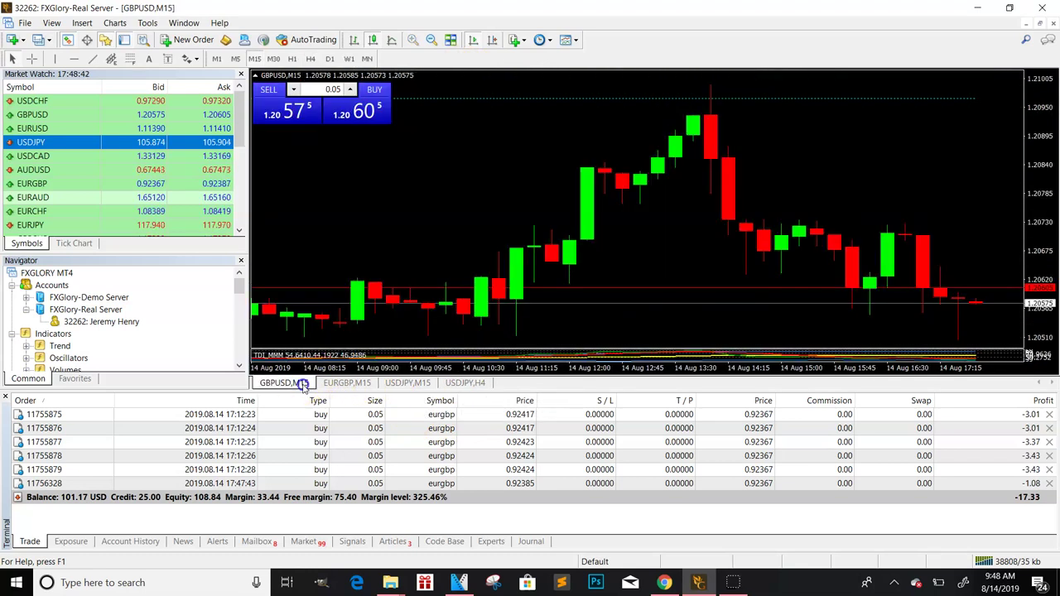
left_click(431, 40)
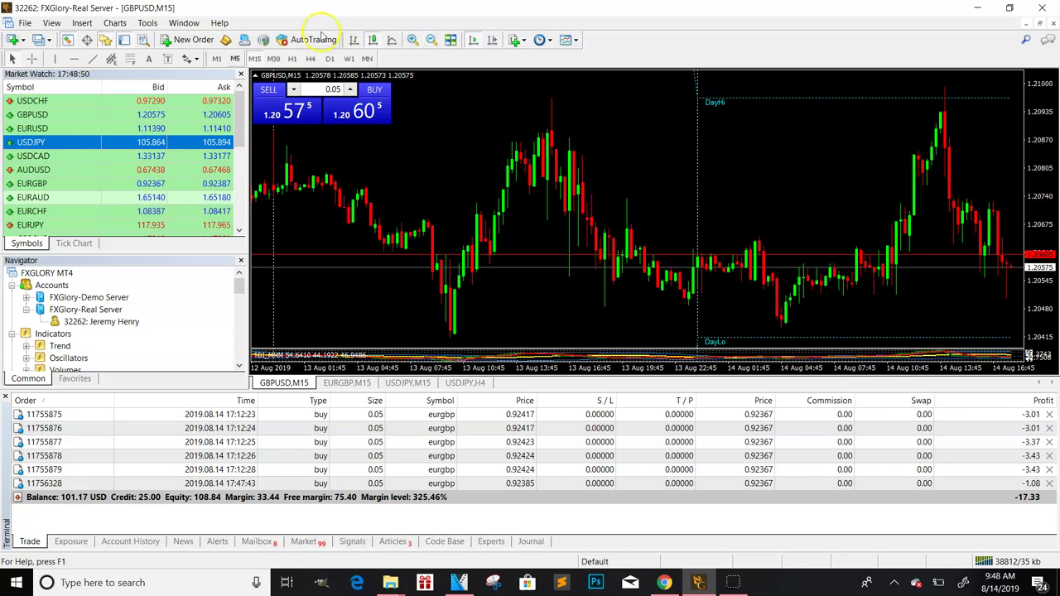
left_click(235, 59)
left_click(375, 93)
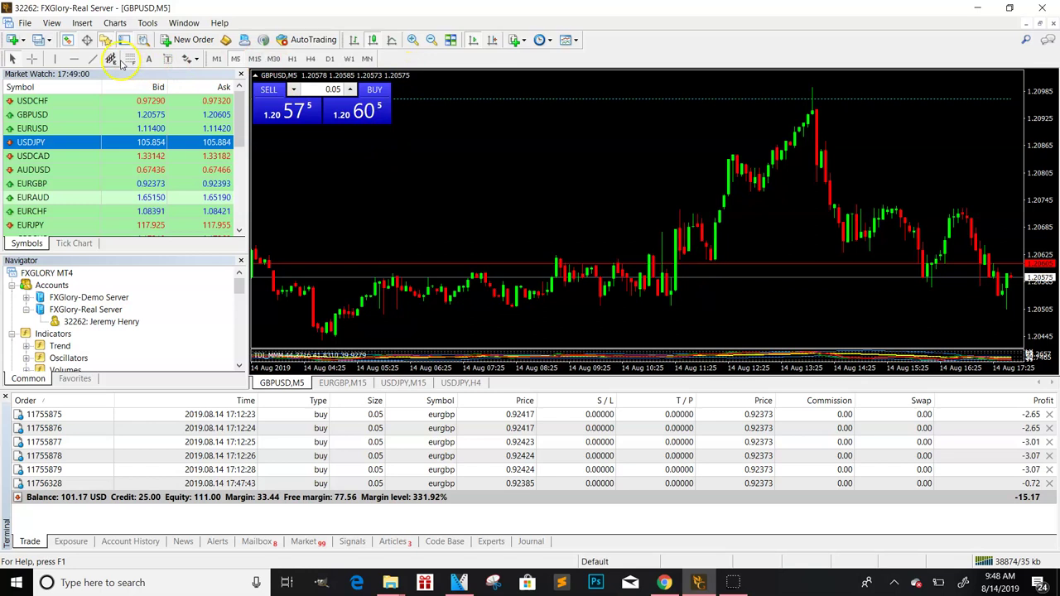
Draw two GBPUSD M5 trendlines: along the rally into the peak and the drop after it.
left_click(93, 59)
left_click(721, 228)
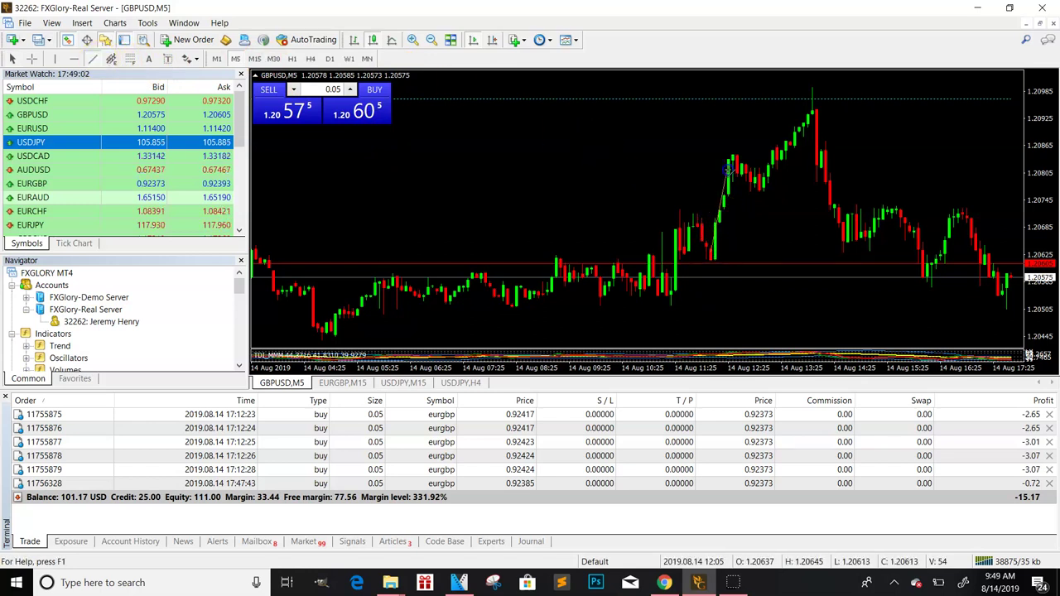
left_click_drag(772, 163, 817, 106)
left_click(93, 59)
left_click(803, 173)
left_click(190, 62)
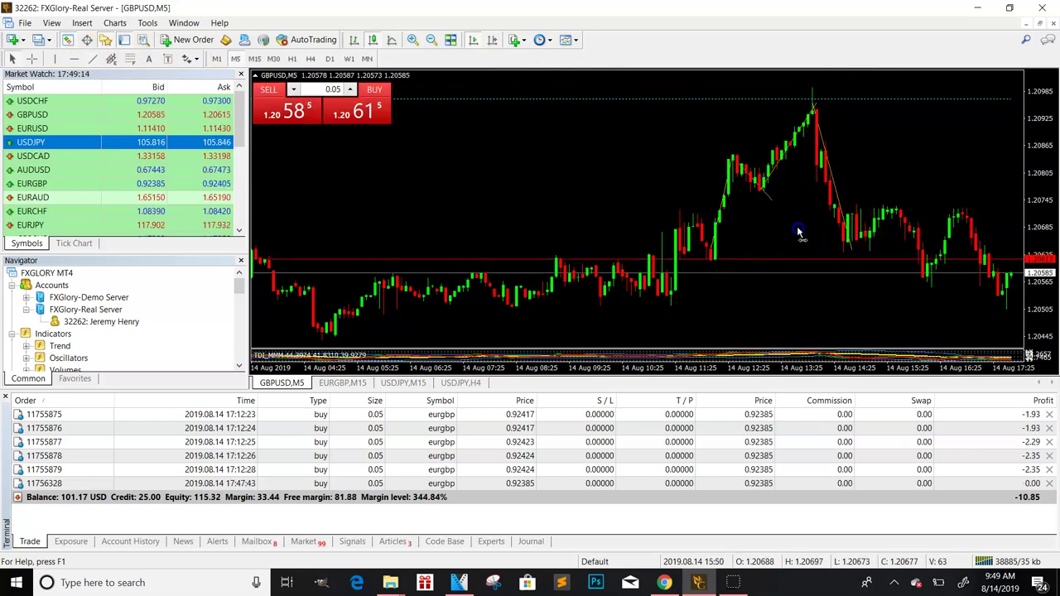
scroll(804, 230, "down", 10)
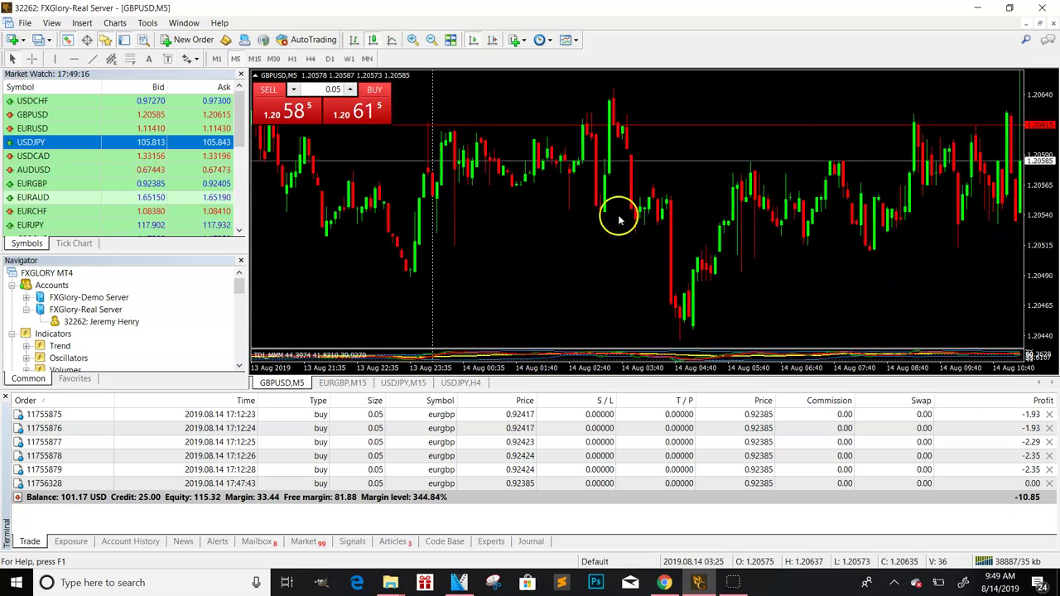
scroll(684, 228, "up", 10)
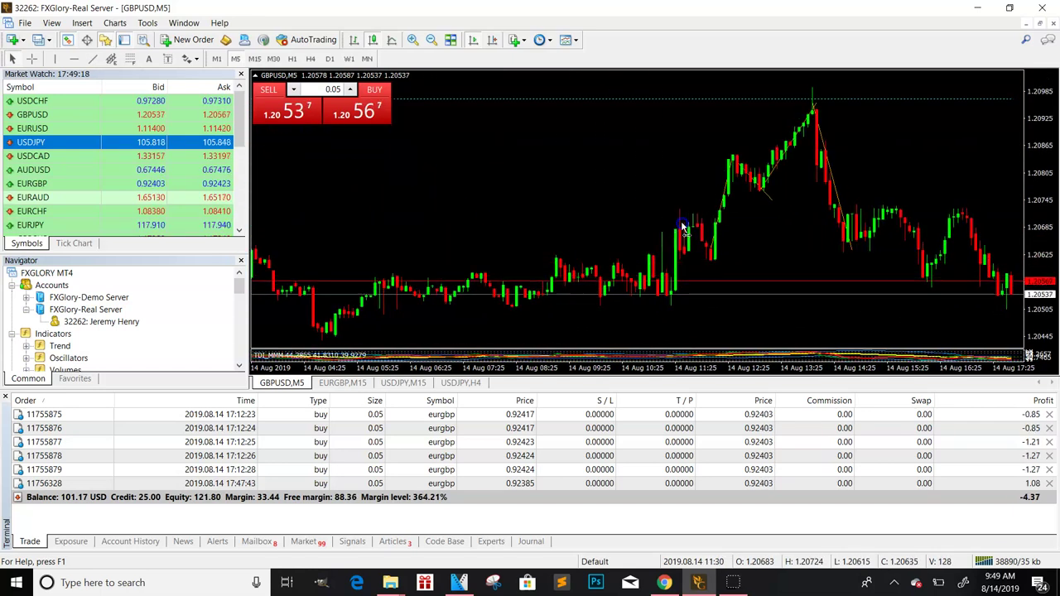
mouse_move(695, 233)
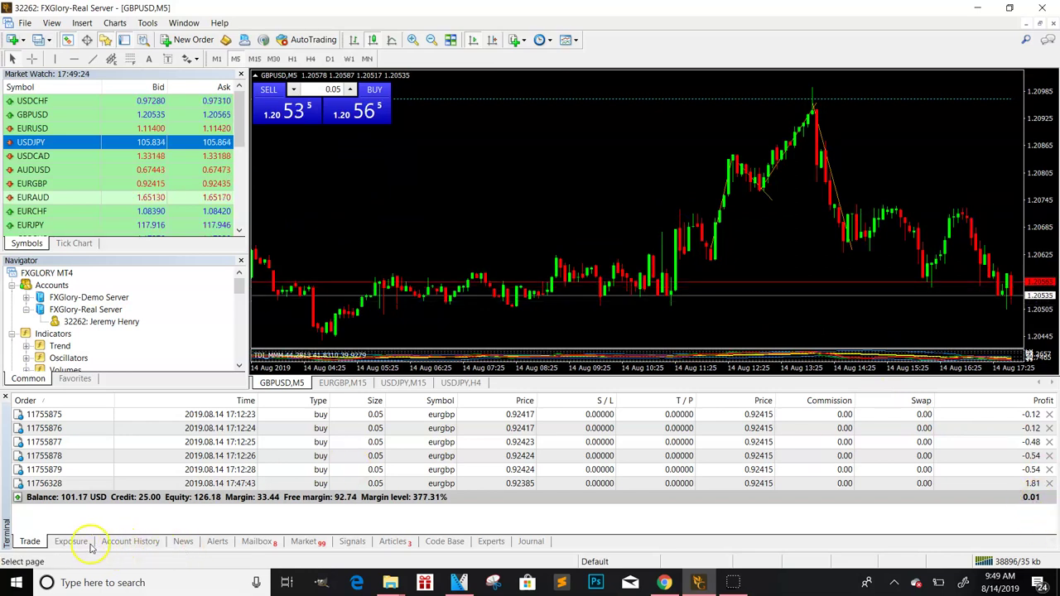
On the EURGBP M15 chart, close the newest buy, lifting the balance to 102.98 USD.
left_click(339, 383)
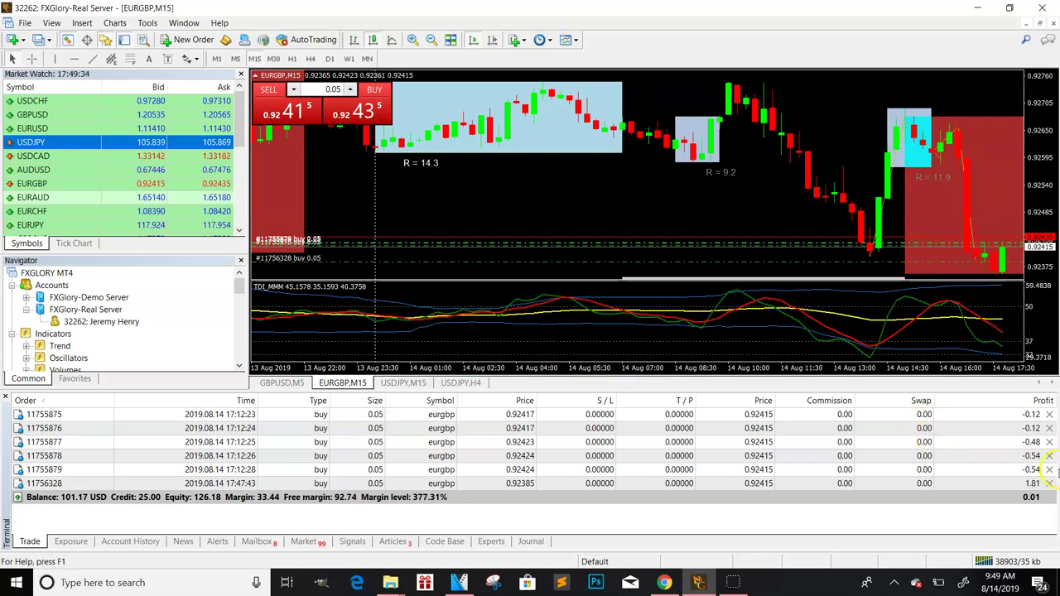
left_click(1049, 484)
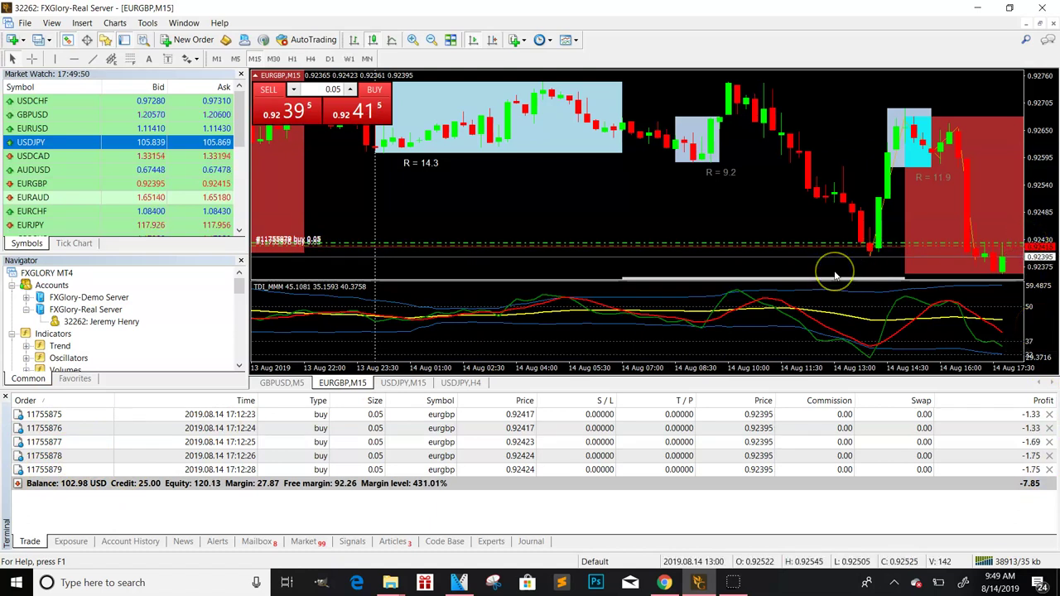
left_click_drag(778, 142, 876, 161)
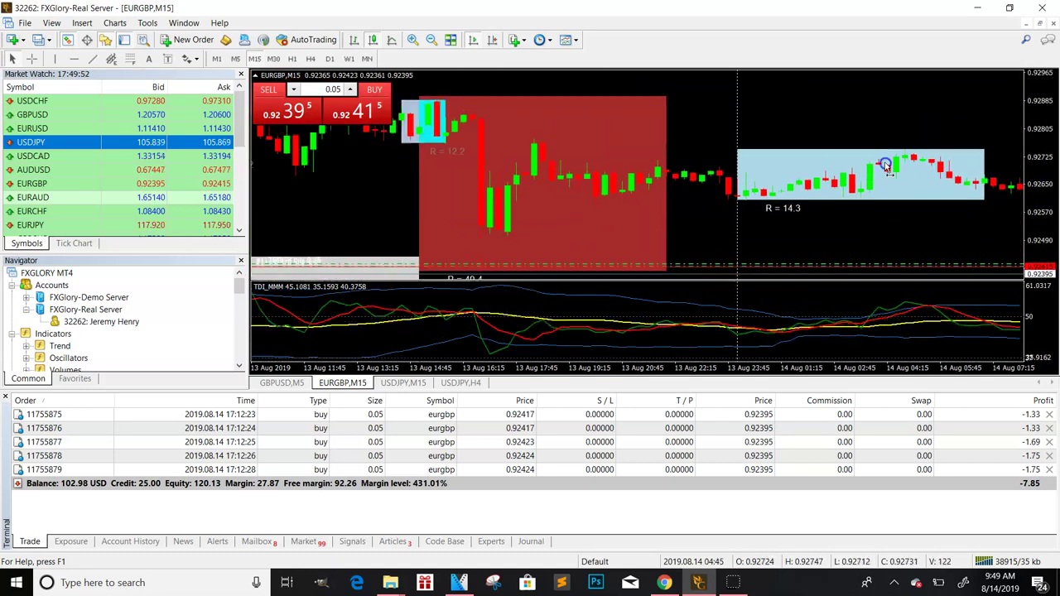
left_click_drag(541, 176, 729, 170)
Zoom the EURGBP chart out to 5–14 August, then back in on the latest candles.
left_click(419, 40)
left_click(430, 40)
left_click(430, 40)
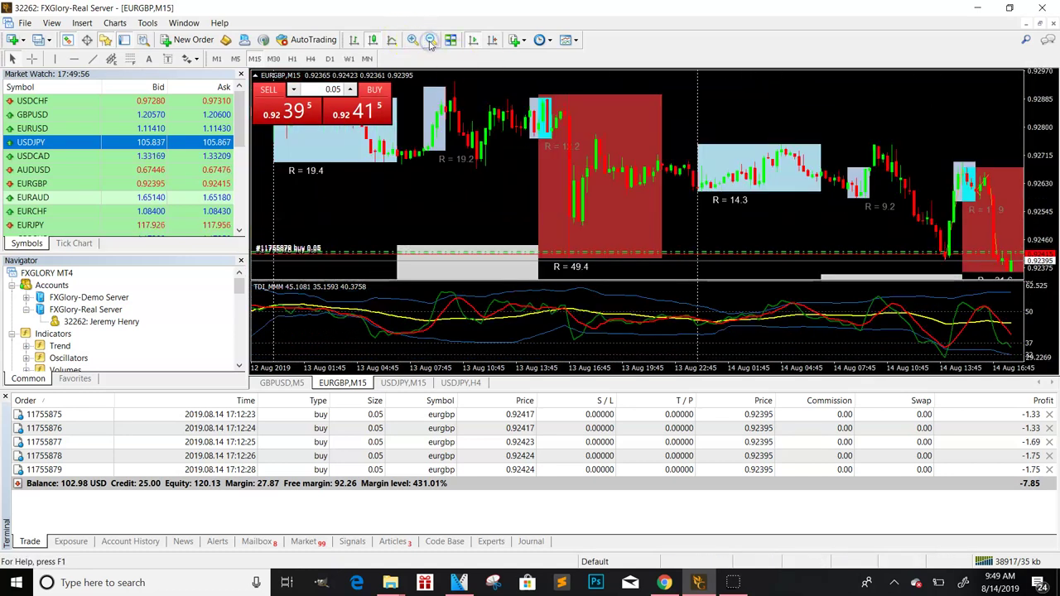
left_click(430, 41)
left_click(430, 40)
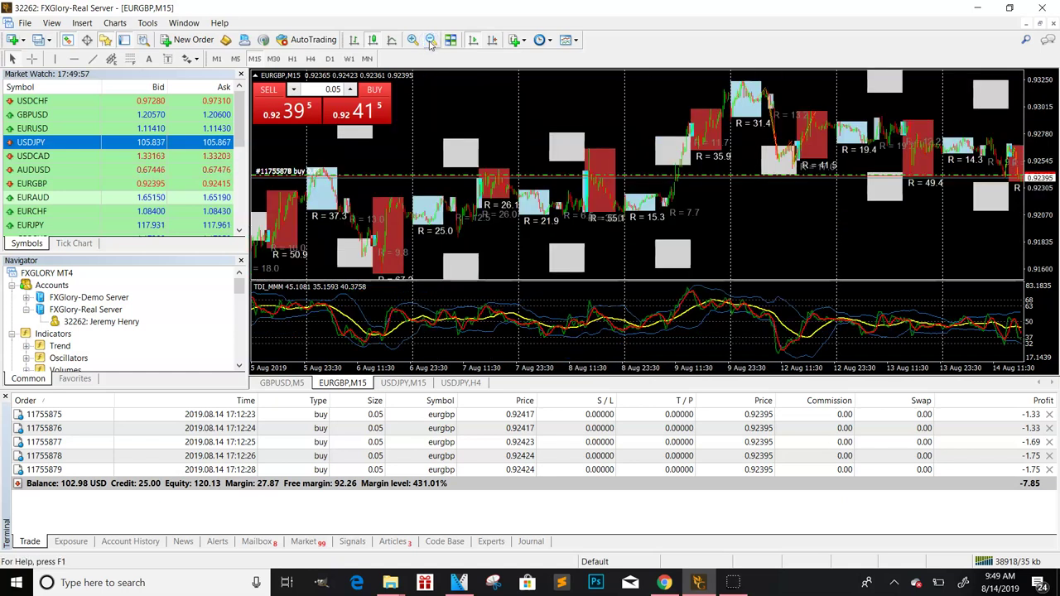
left_click(418, 40)
left_click(419, 41)
left_click(418, 41)
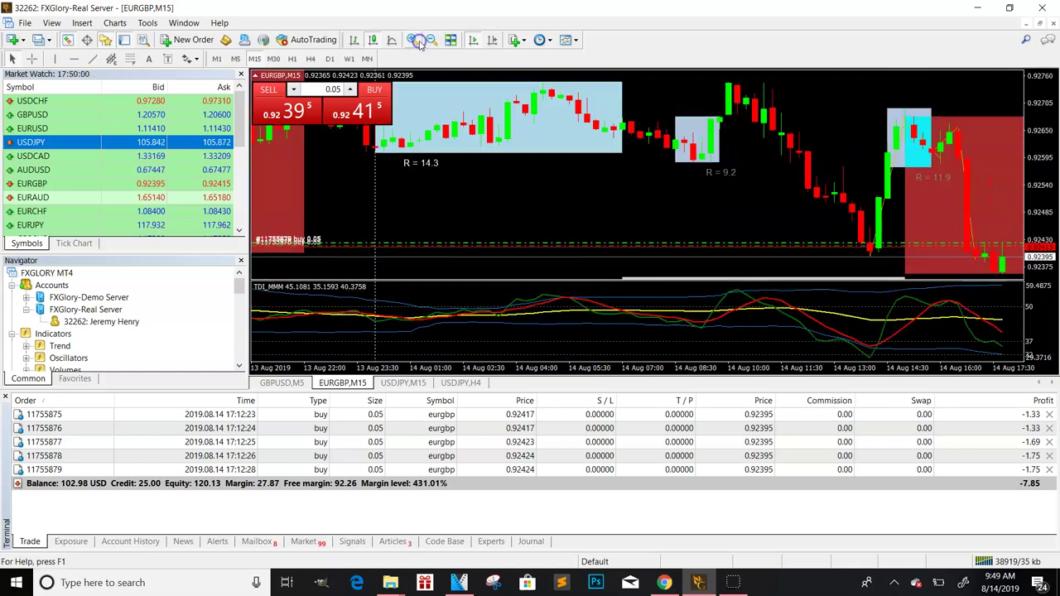
left_click(419, 41)
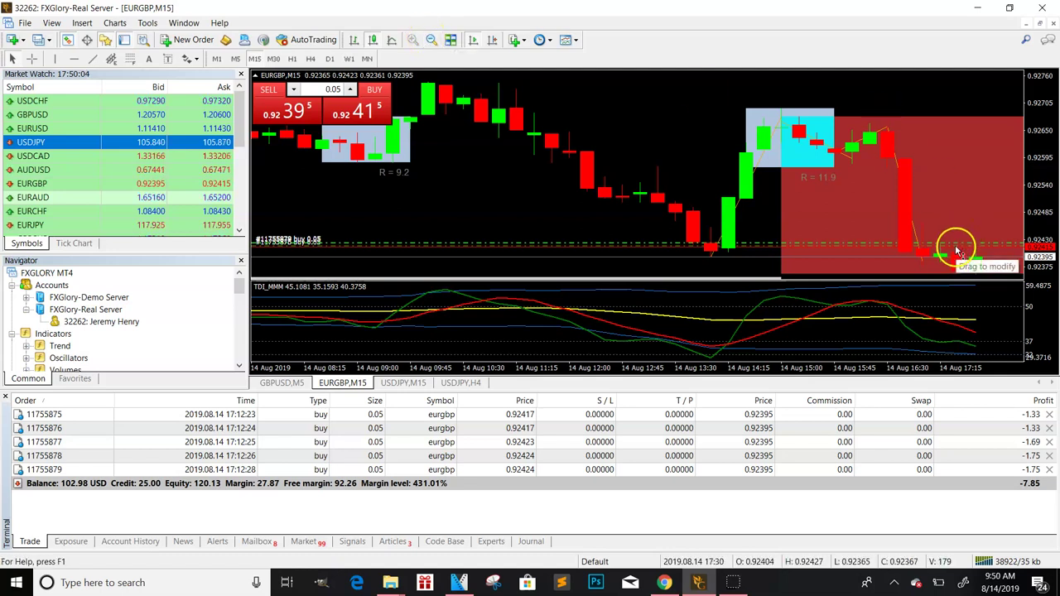
Pull a stop loss from the first EURGBP buy's line and settle it at 0.92353.
left_click_drag(814, 246, 833, 277)
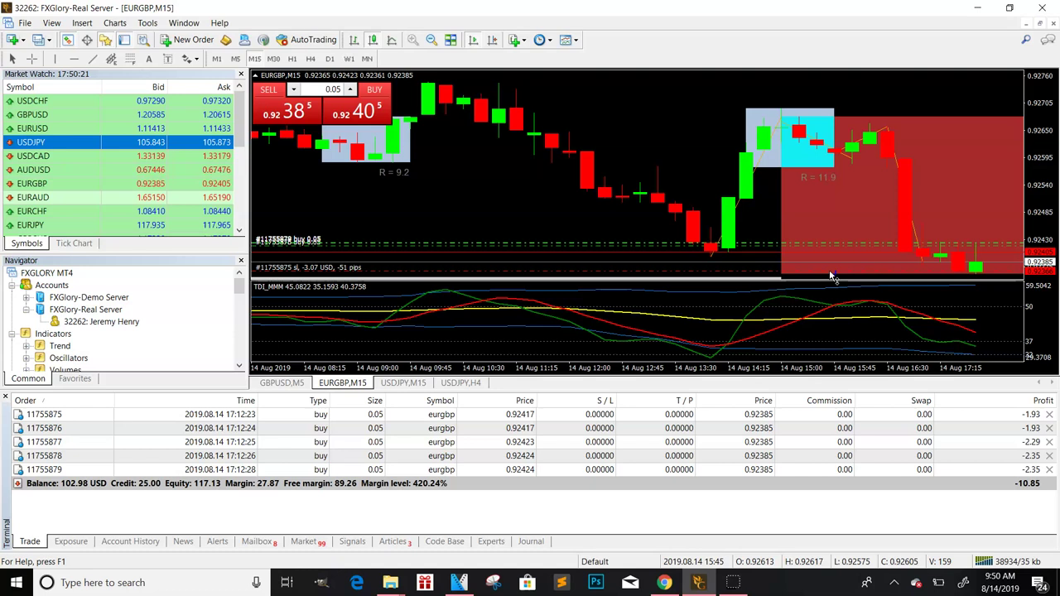
left_click_drag(833, 276, 851, 279)
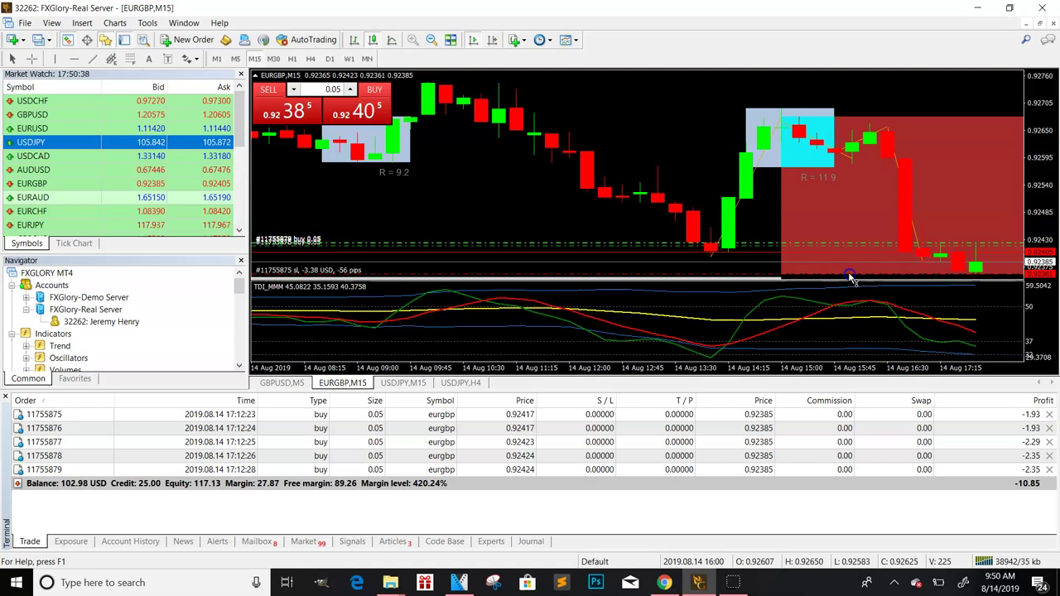
left_click_drag(850, 279, 867, 263)
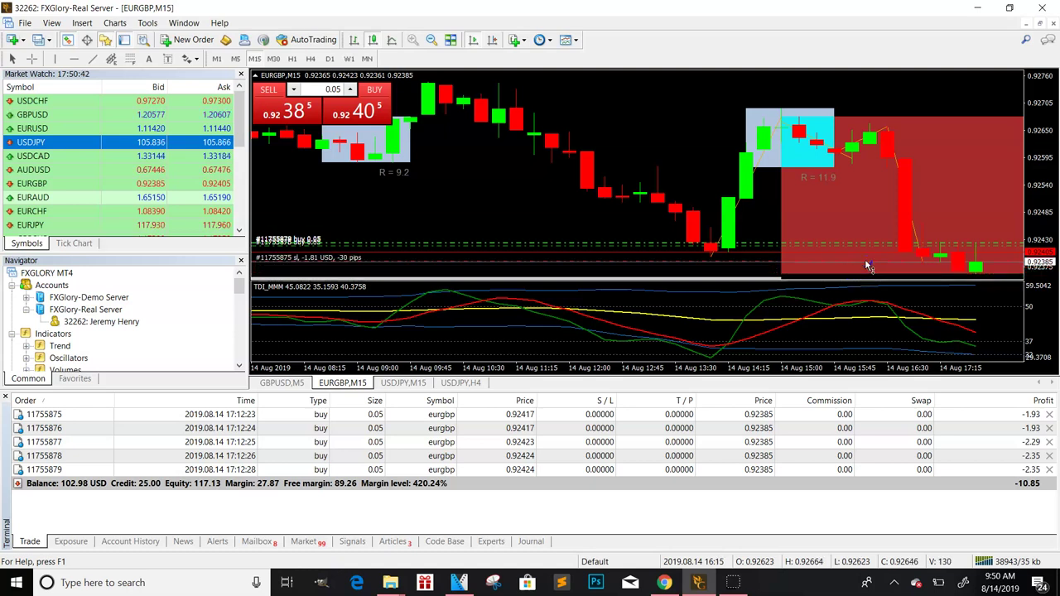
left_click_drag(866, 264, 957, 348)
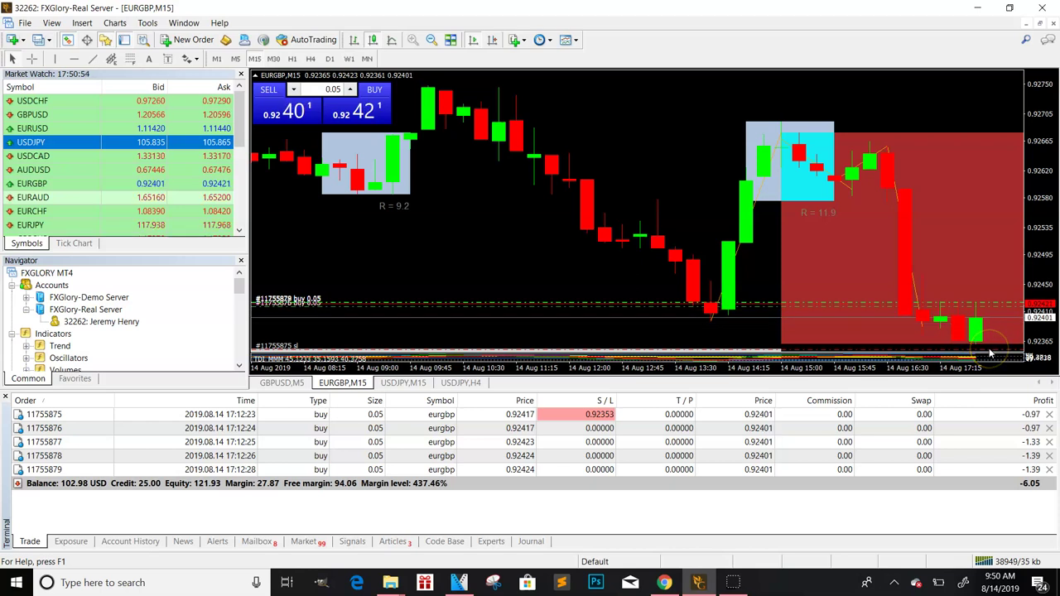
left_click(990, 354)
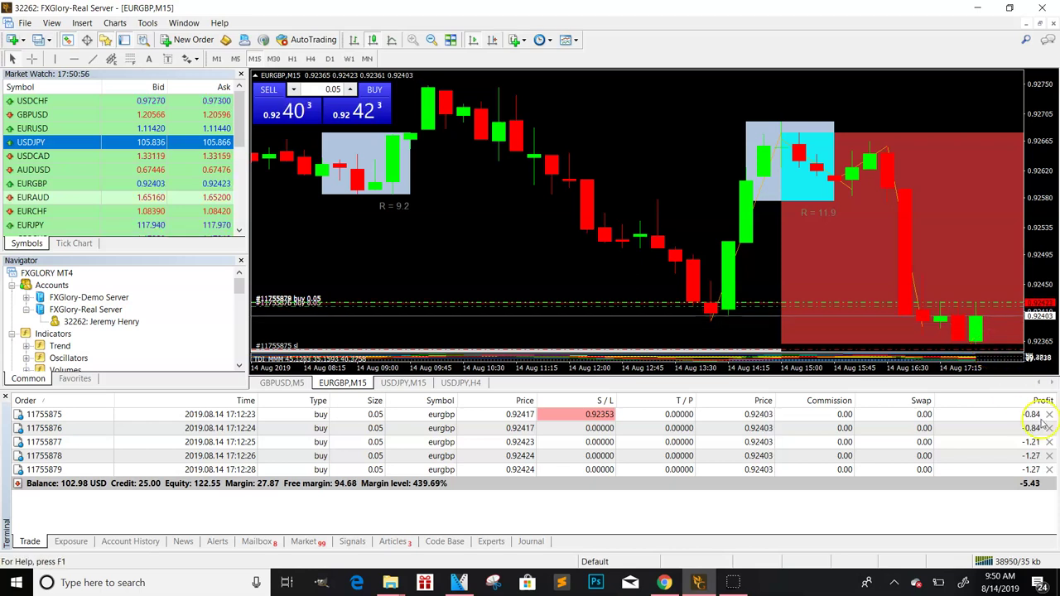
left_click(977, 315)
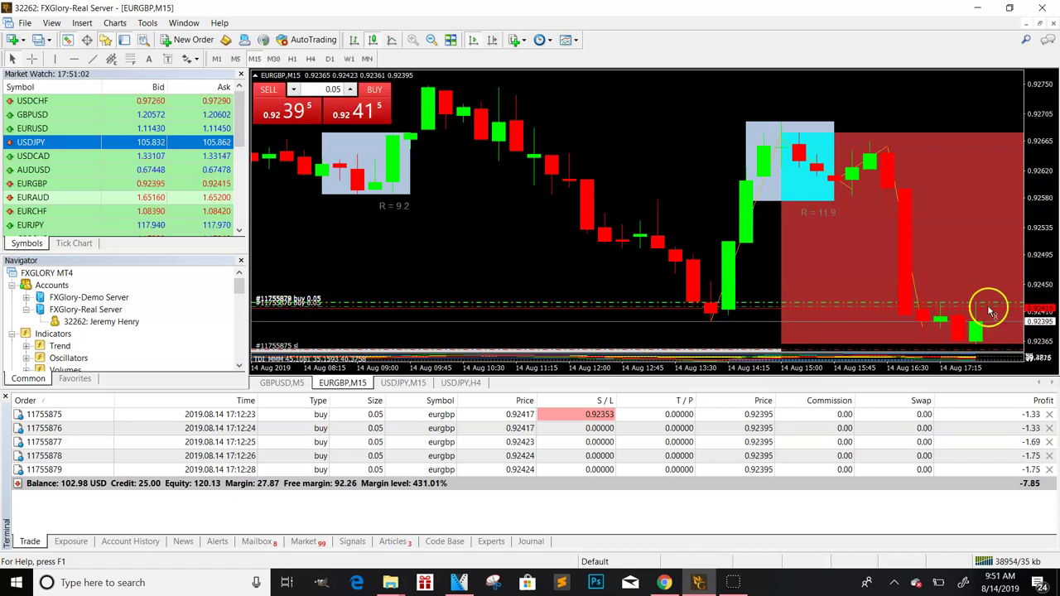
Drag the third EURGBP buy's line upward to set a take profit at 0.92540.
left_click(988, 307)
left_click_drag(989, 307, 1021, 227)
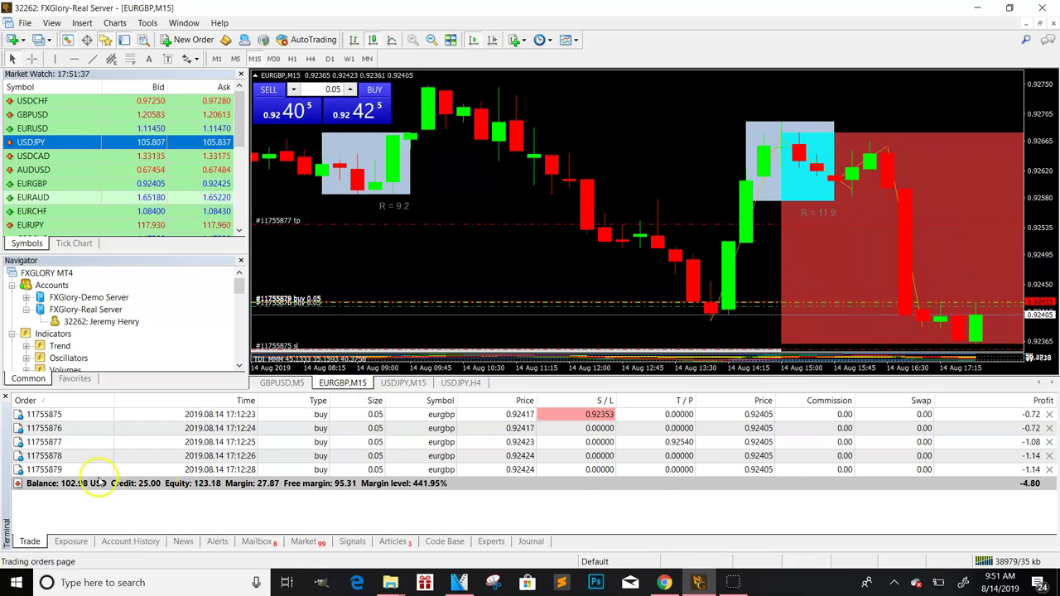
Set the one-click lot size to 0.01 and close the remaining EURGBP buys, leaving balance 104.18 USD.
double_click(339, 90)
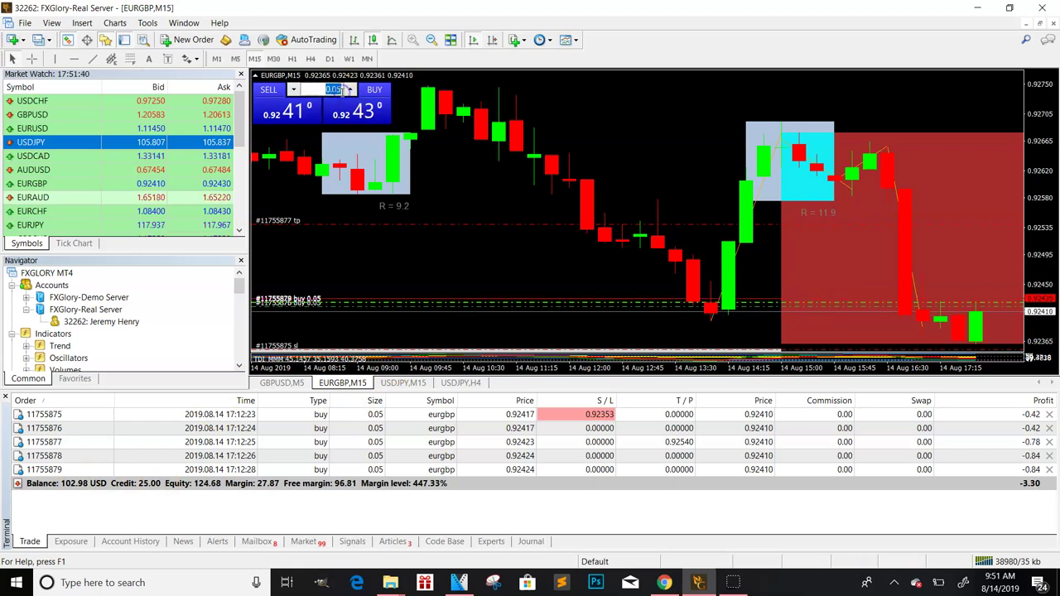
type("0.01")
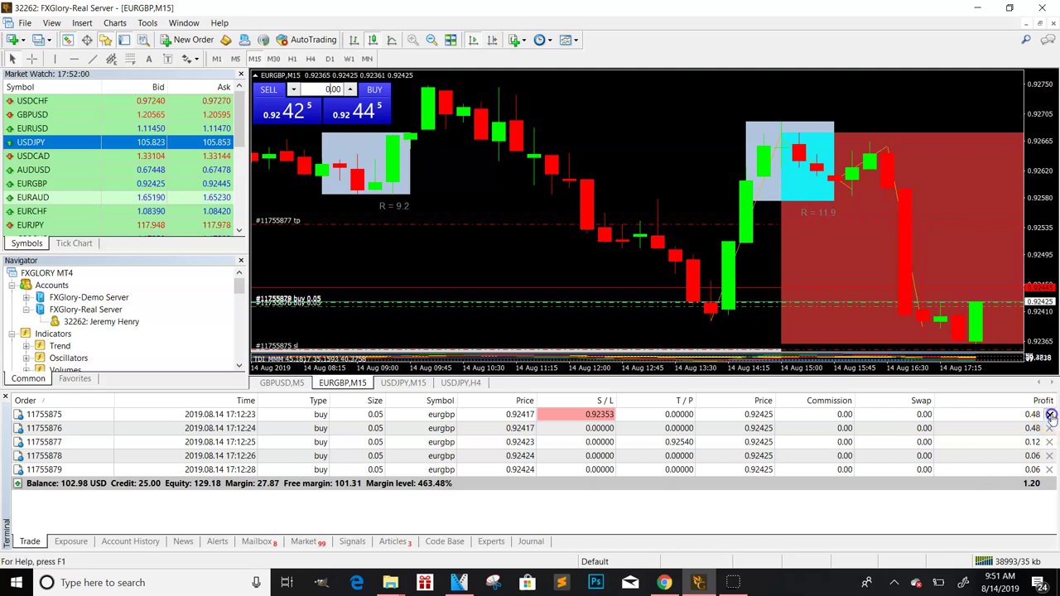
left_click(1050, 428)
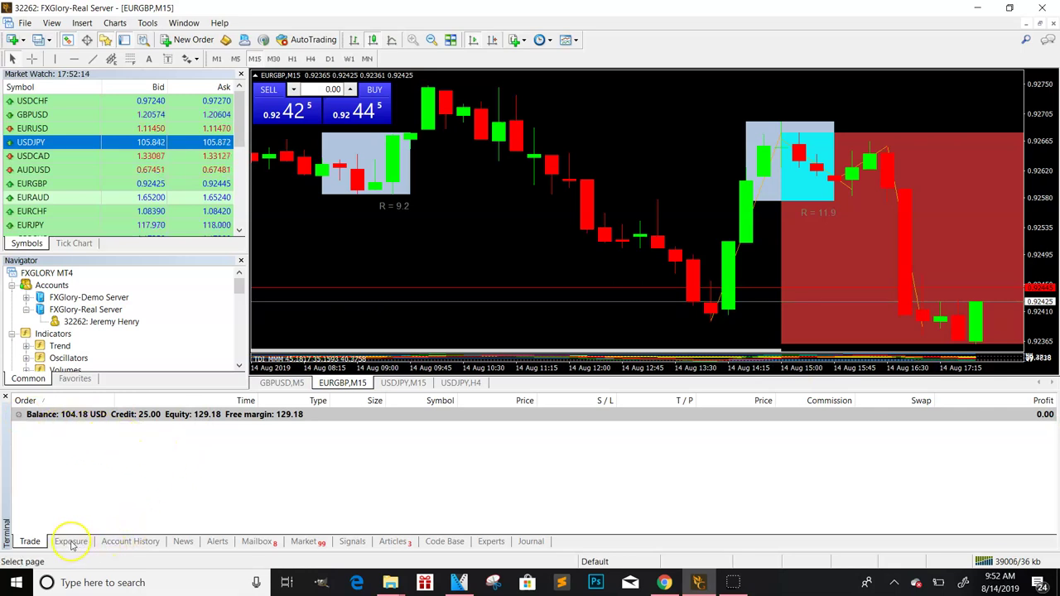
Show the closed EURGBP buy trades in Account History, scrolled down to the latest entries.
left_click(139, 544)
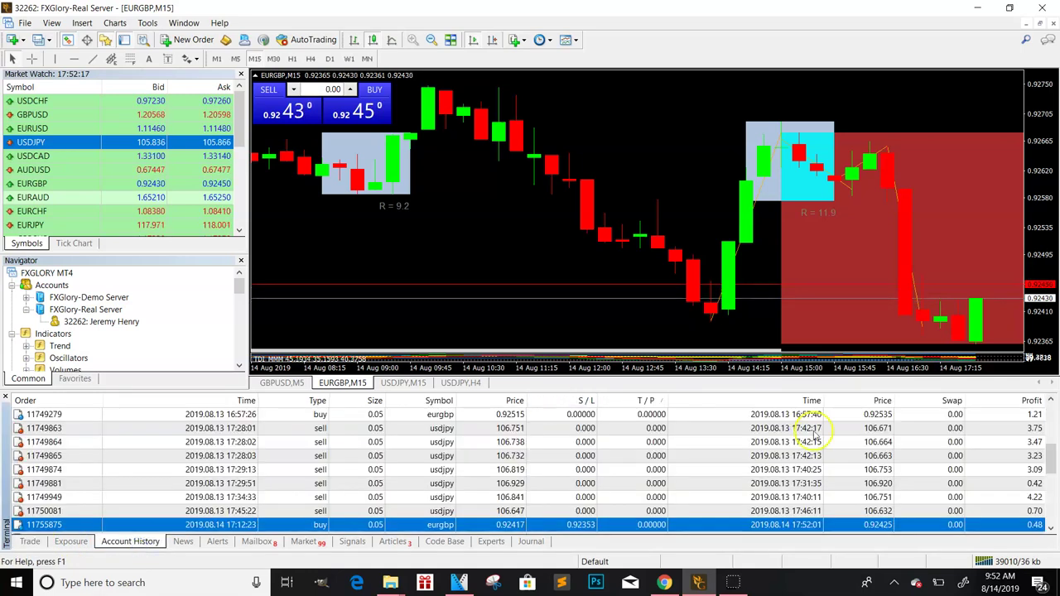
left_click_drag(1054, 459, 1055, 505)
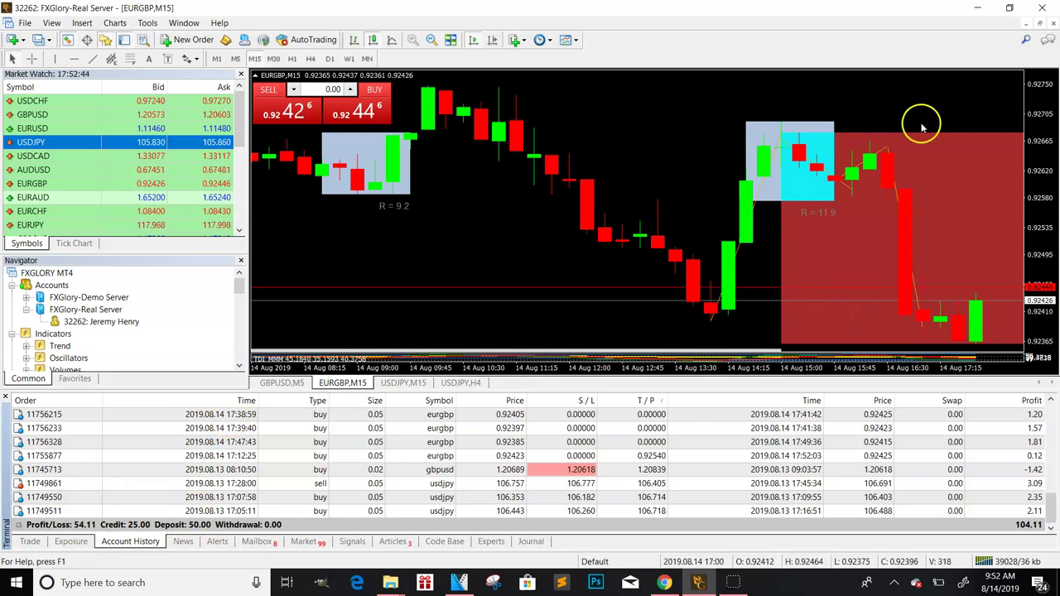
Zoom out the EURGBP chart and make the TDI indicator pane much taller.
left_click(432, 41)
left_click(432, 41)
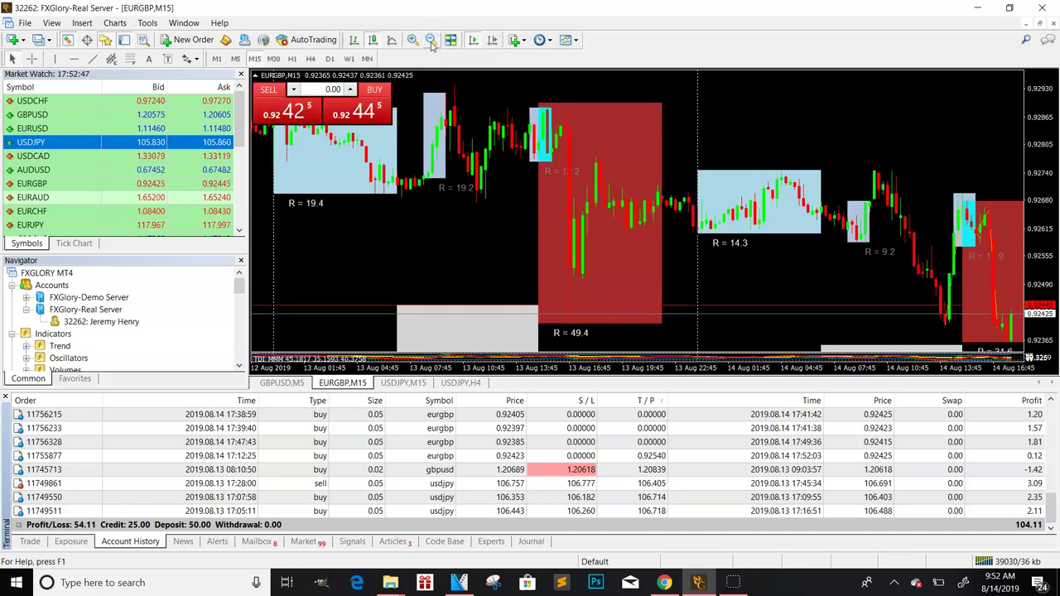
left_click(539, 354)
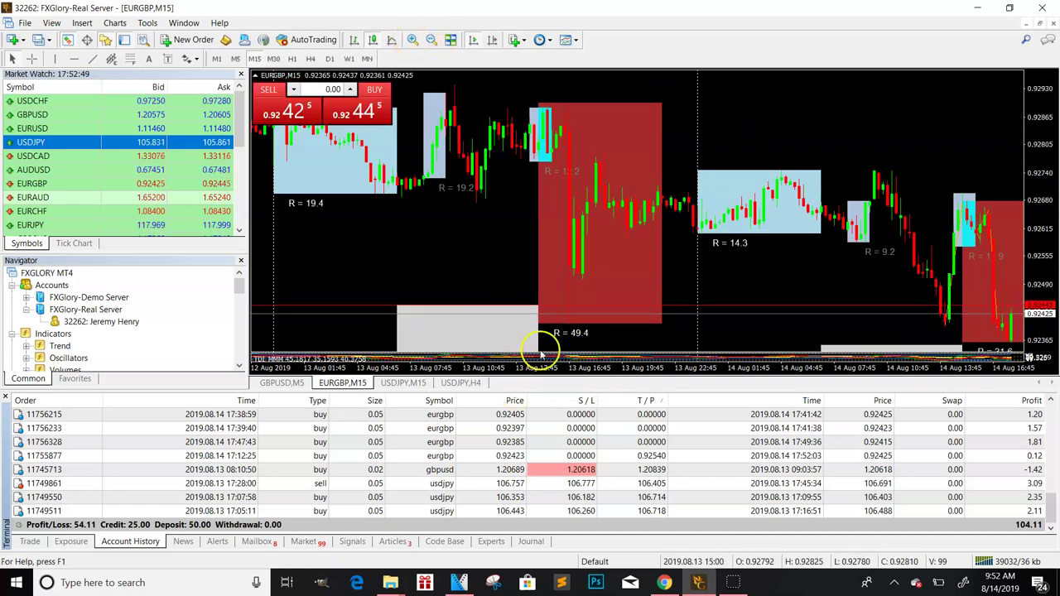
left_click_drag(539, 356, 544, 261)
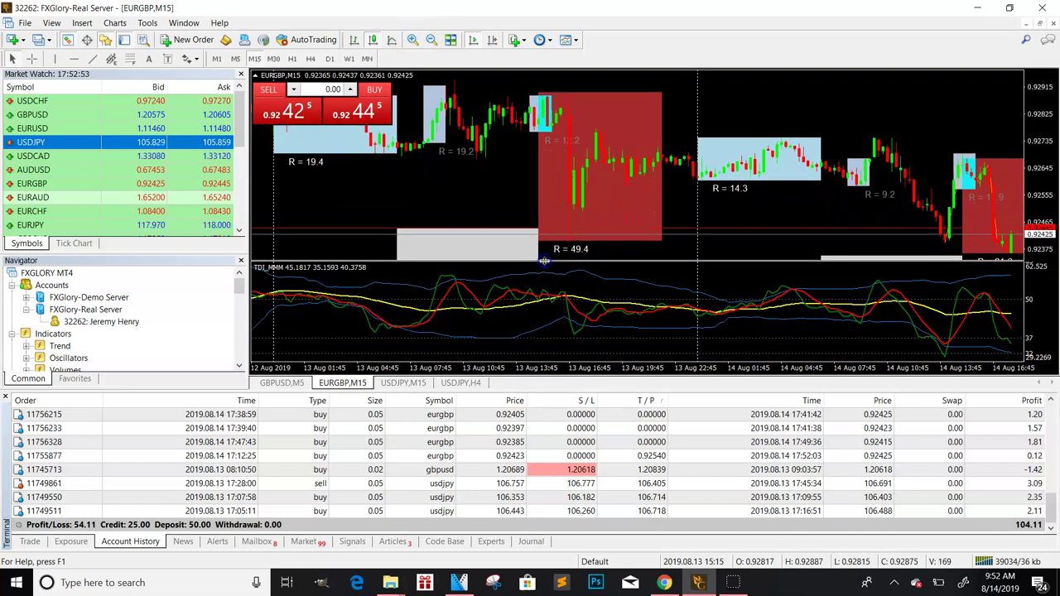